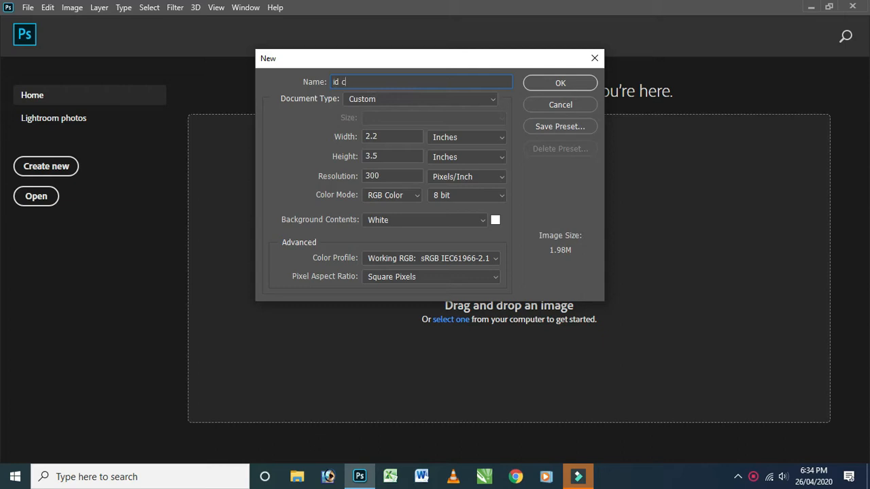
Create a new 2.2 x 3.5 inch document named "id card 2" at 300 pixels/inch in RGB Color.
text(2)
key(Left)
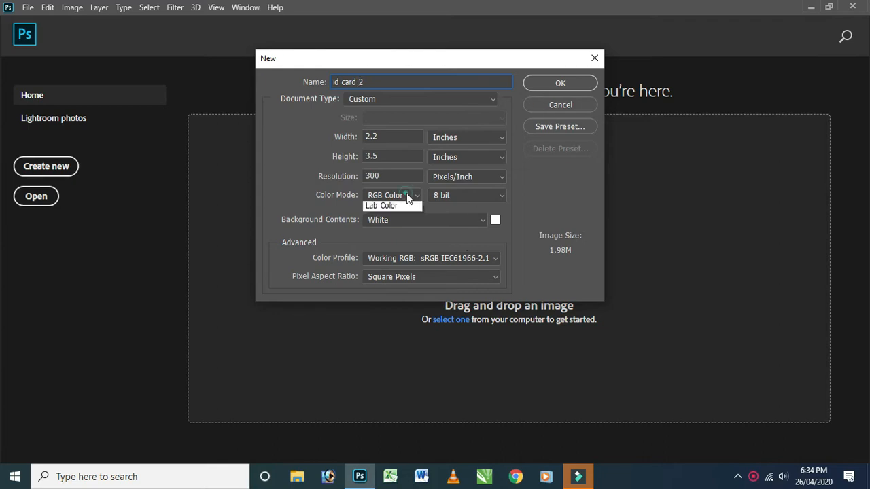
click(385, 224)
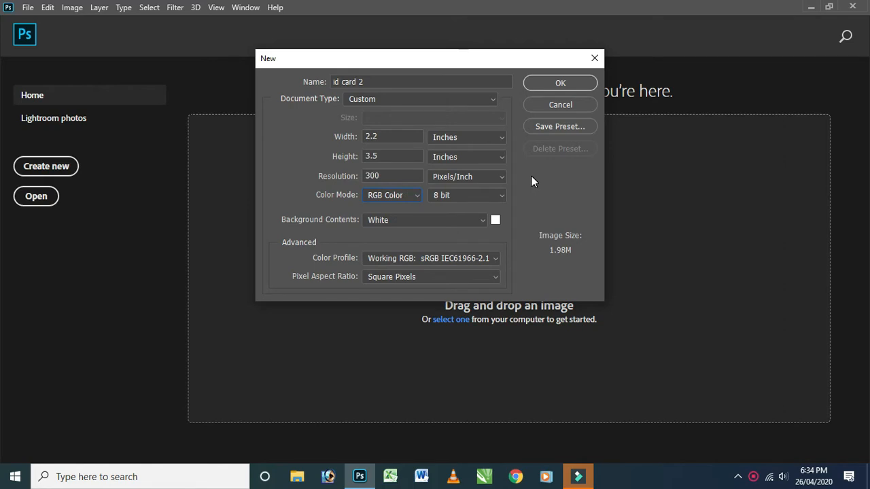
click(401, 175)
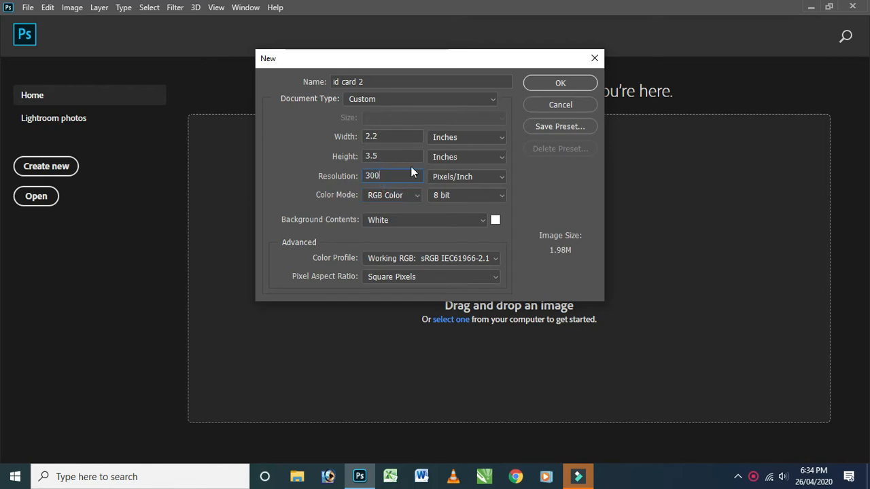
click(560, 83)
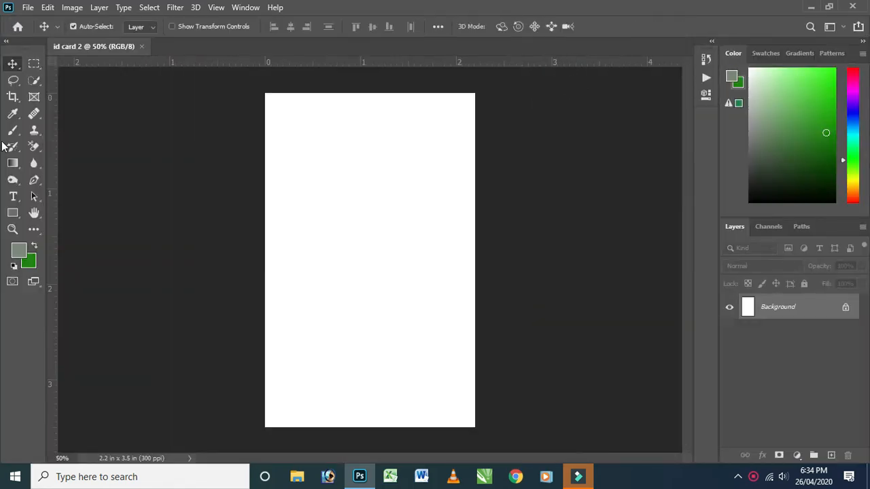
Add a new layer and draw a closed four-point Pen path around the card's upper part, with its lower edge sloping down to the right.
key(ctrl+shift+alt+n)
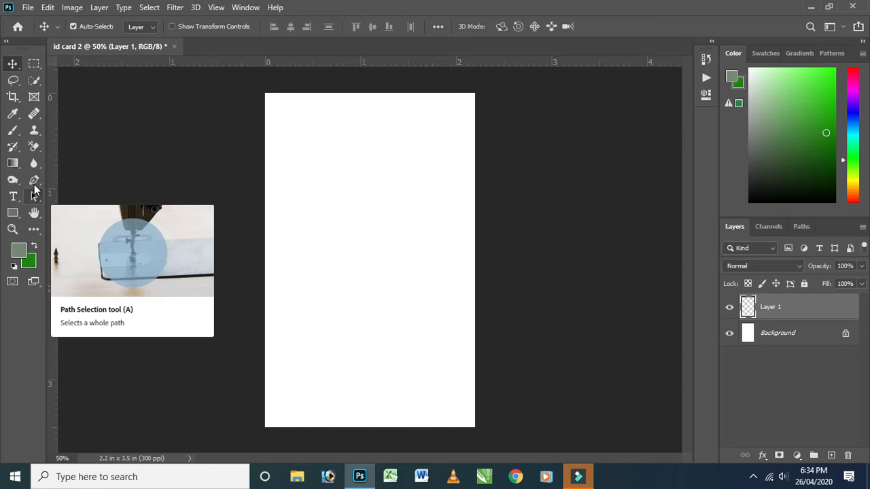
click(34, 180)
click(224, 144)
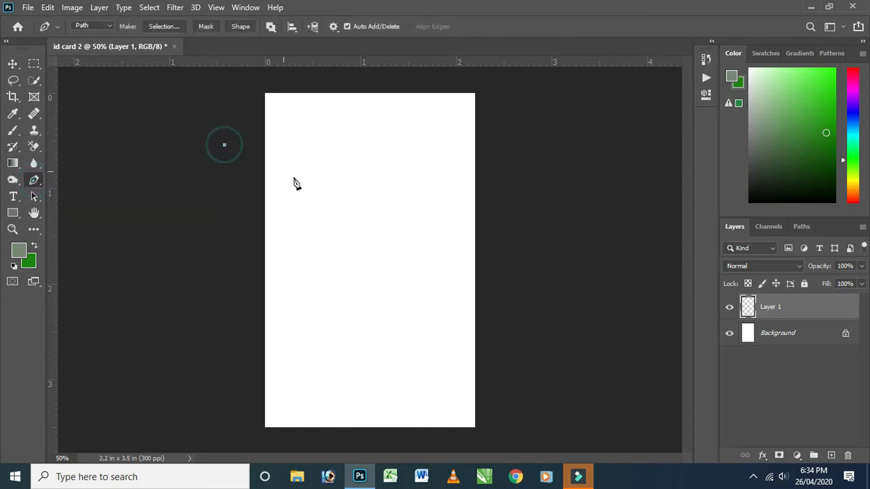
click(520, 278)
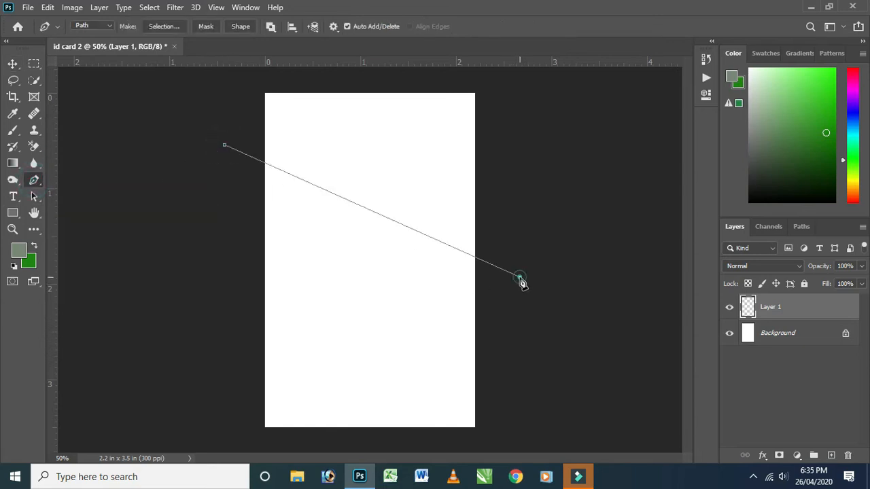
click(514, 75)
click(235, 78)
click(224, 146)
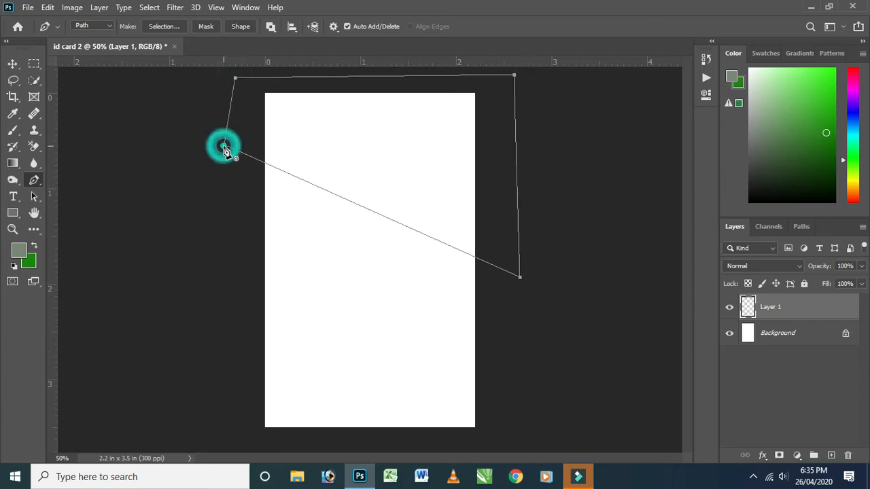
Turn the closed path into a new anti-aliased selection with a 0 pixel feather radius.
right_click(361, 139)
click(396, 189)
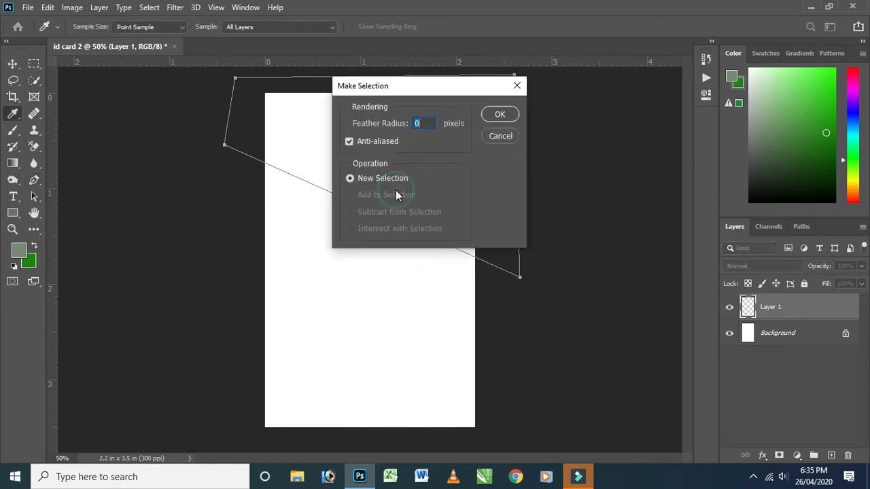
click(488, 115)
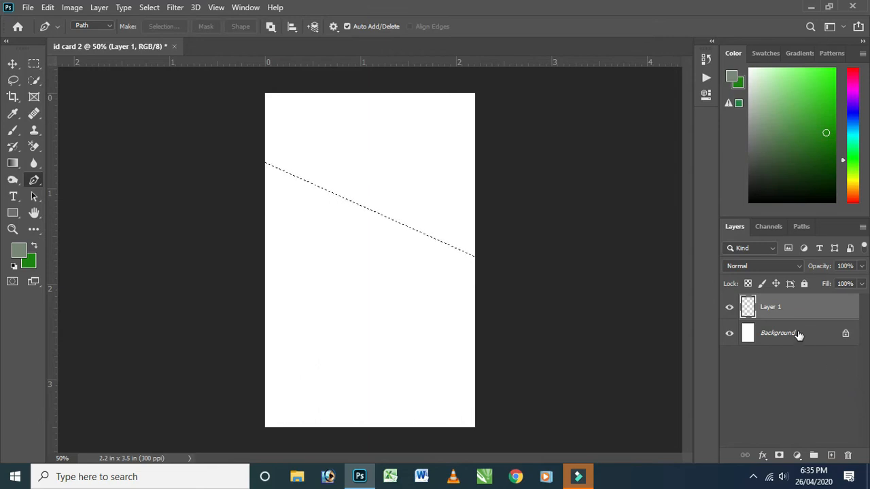
Set the background color to green 1d9e07 and fill the selection with it on Layer 1.
click(29, 262)
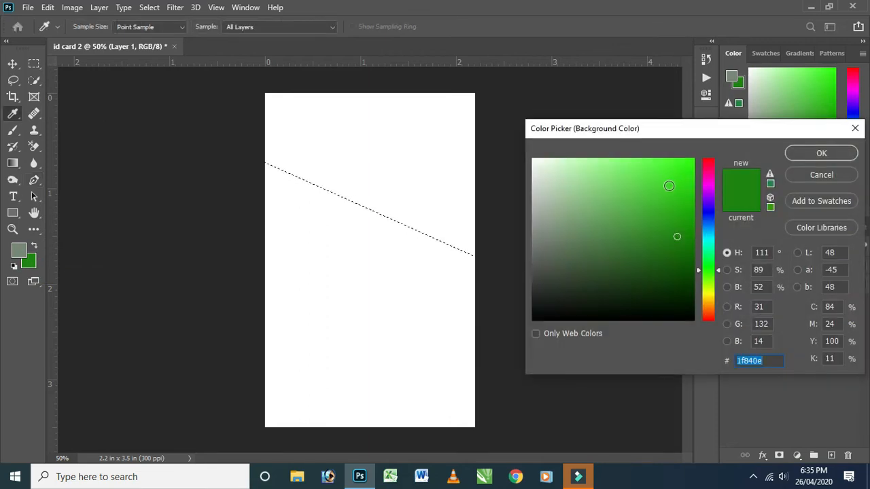
mouse_move(679, 224)
mouse_down()
mouse_move(684, 214)
mouse_move(687, 220)
mouse_up()
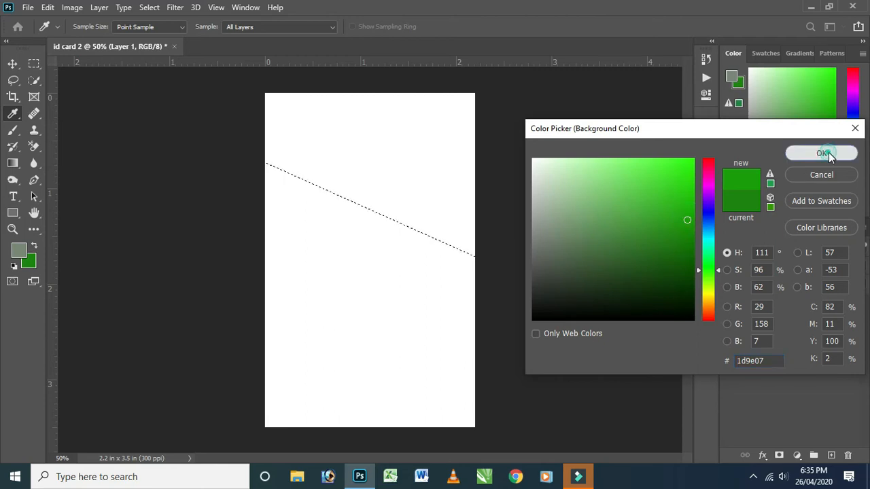
click(819, 153)
key(p)
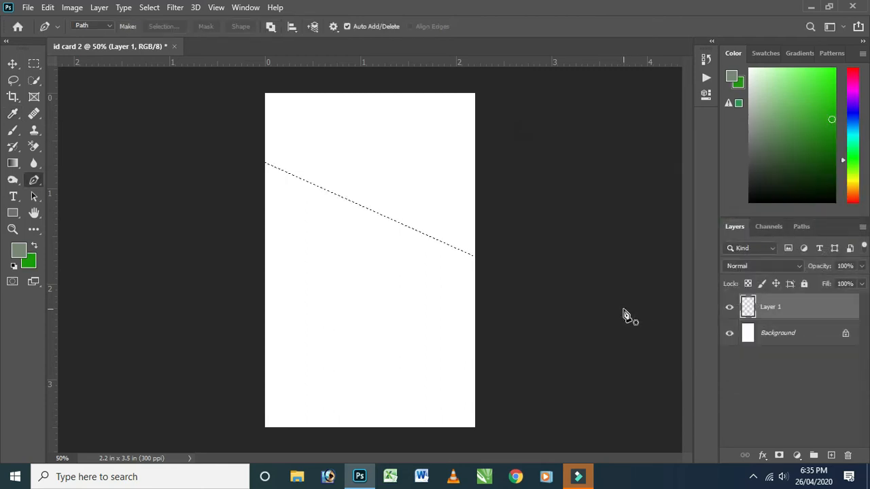
key(ctrl+BackSpace)
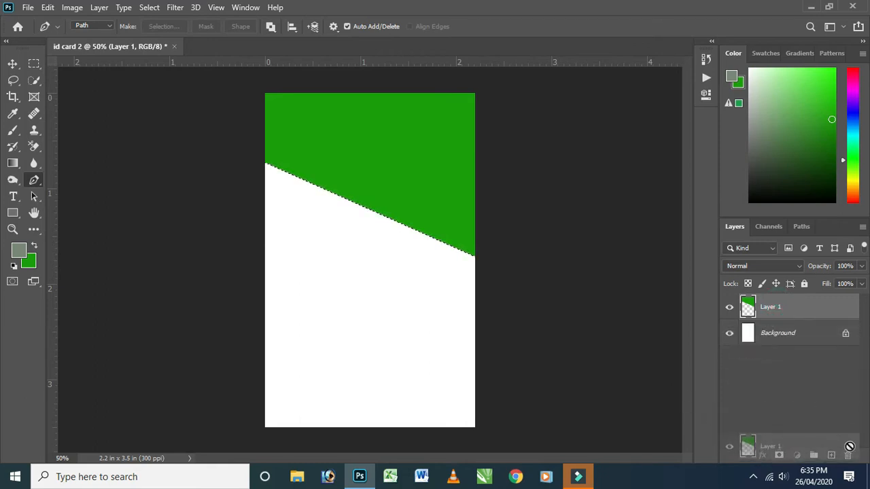
Duplicate the green shape's layer, fill the original Layer 1 with darker green 176909, and clear the selection.
drag(832, 455, 832, 457)
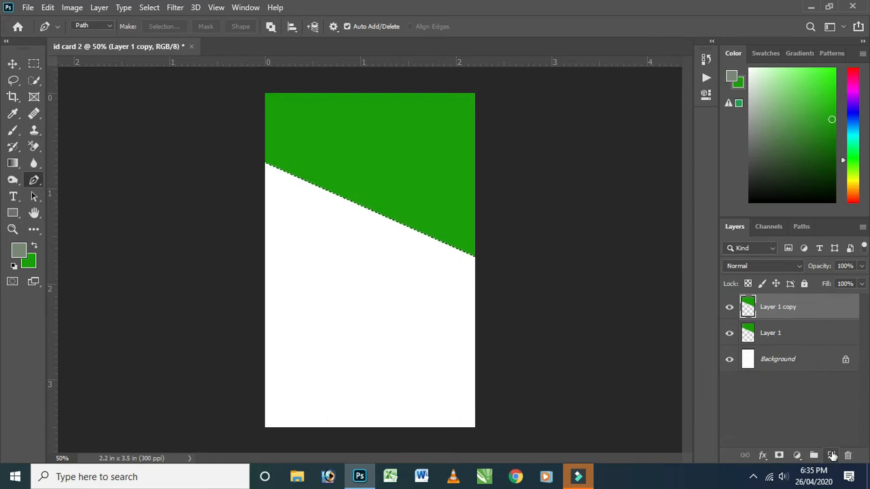
click(778, 336)
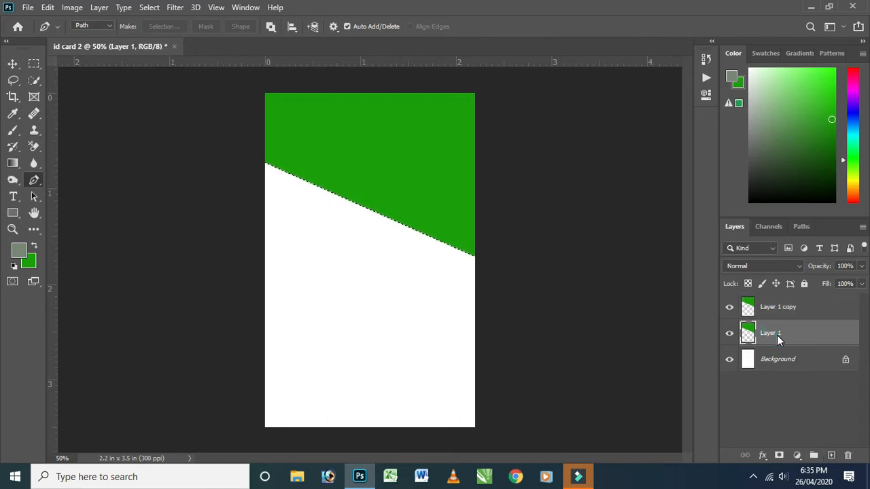
click(28, 263)
click(679, 253)
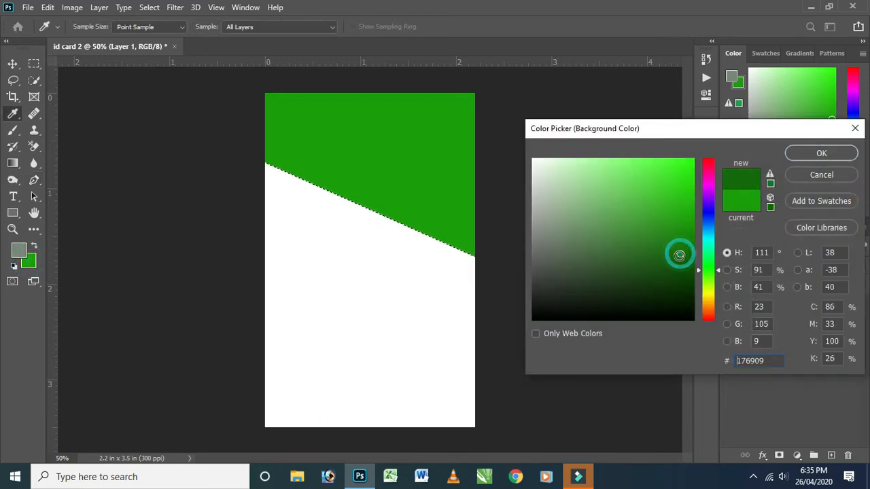
click(799, 155)
key(p)
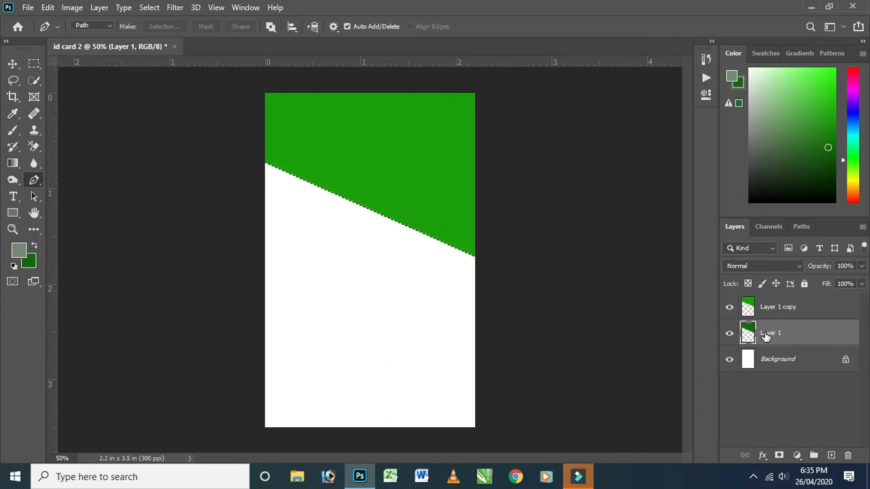
key(ctrl+d)
Hide the light green Layer 1 copy and move the dark green shape on Layer 1 slightly down.
click(728, 333)
click(729, 333)
click(730, 310)
click(730, 309)
click(730, 309)
click(13, 63)
drag(392, 174, 396, 178)
Scale the dark green shape to about 103.5% so it covers the card's top edge, and show Layer 1 copy again.
key(ctrl)
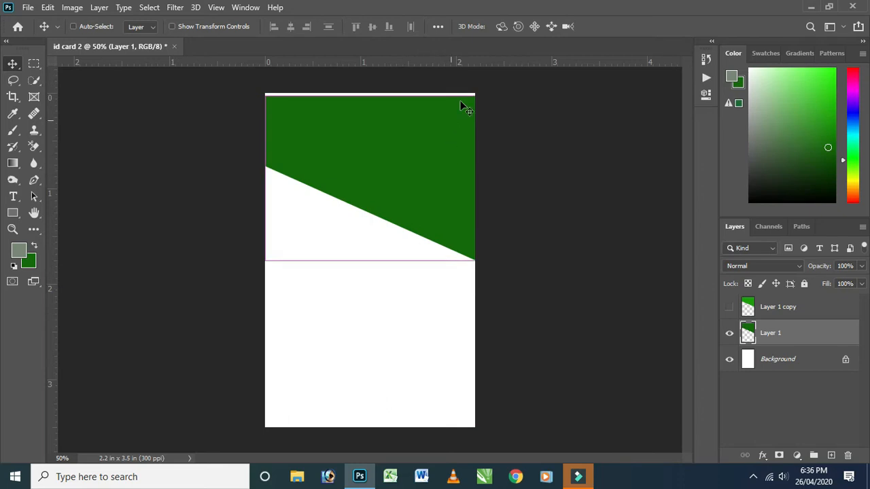
key(ctrl+t)
drag(474, 93, 481, 94)
drag(437, 145, 437, 151)
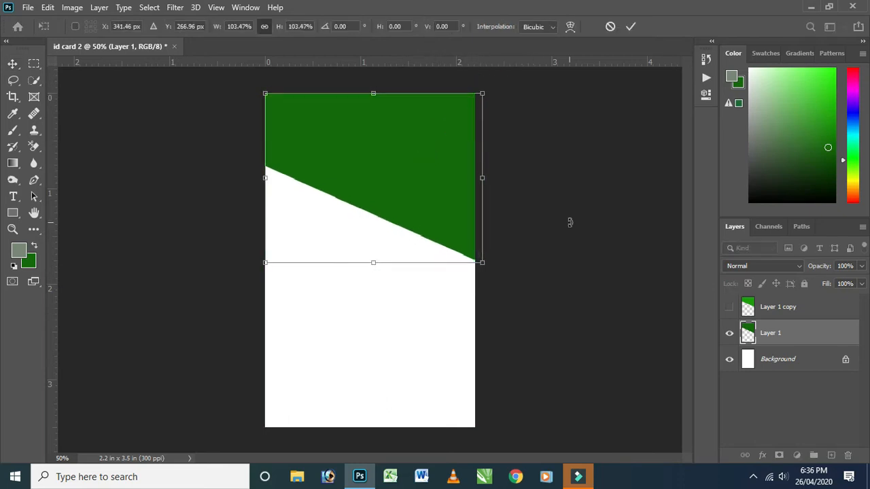
key(Return)
click(729, 307)
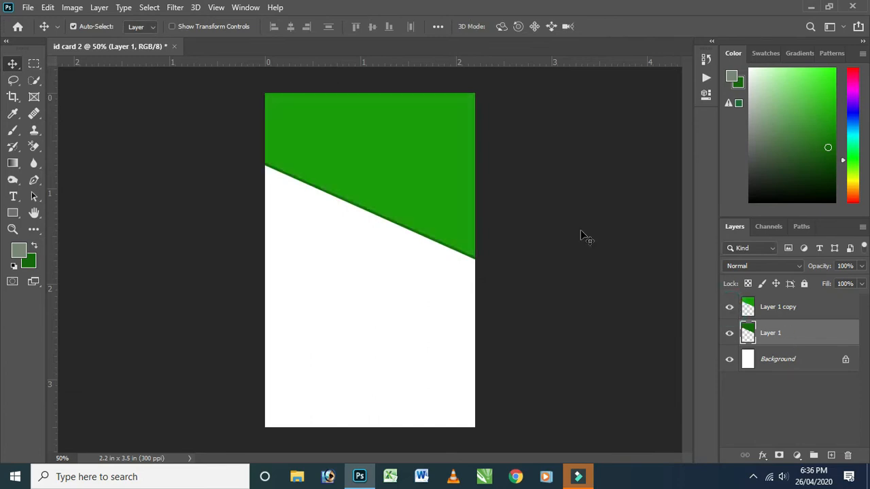
key(Up)
key(Up)
key(Up)
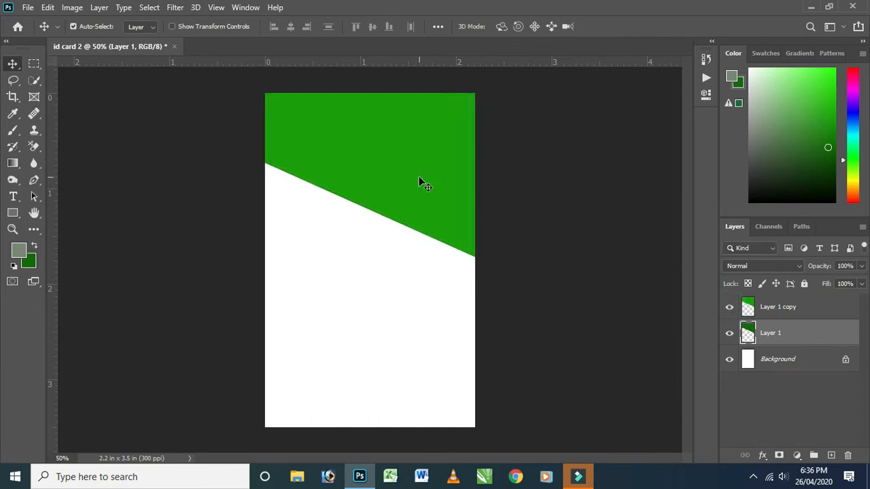
key(Down)
key(Down)
key(Down)
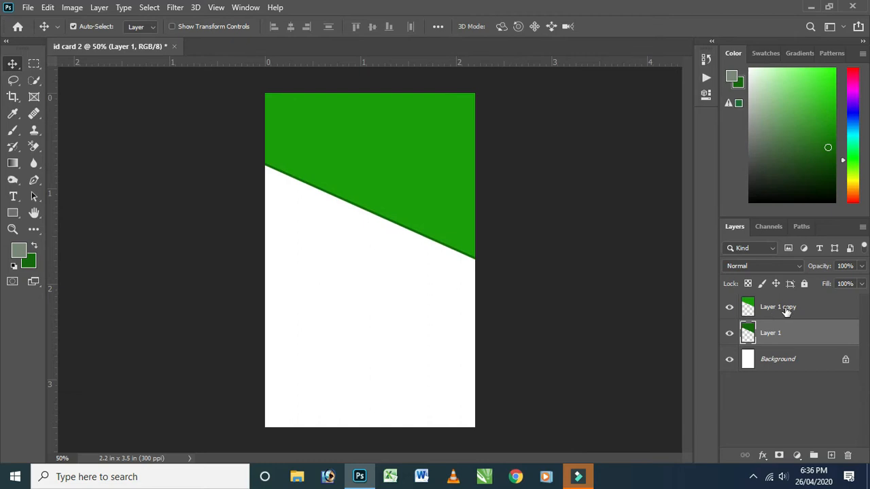
Nudge the light green Layer 1 copy up to widen the dark green band along the diagonal.
click(783, 308)
key(Up)
key(Up)
key(Up)
key(Up)
key(Up)
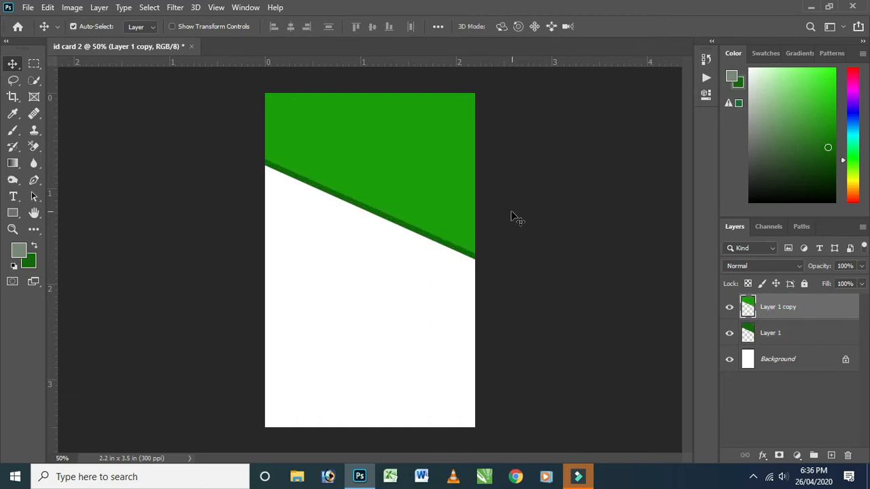
Rotate the dark green shape on Layer 1 by about 1.4° and shift it slightly so the band tapers toward the card's left edge.
scroll(457, 161, up, 3)
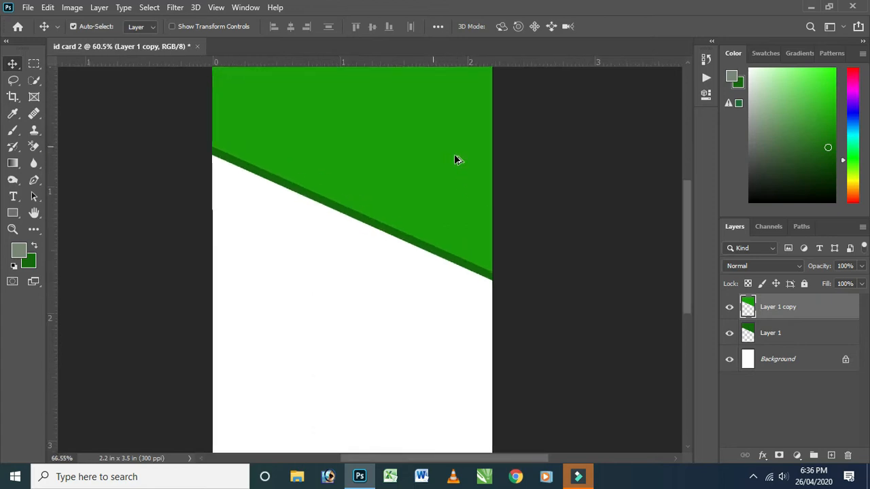
click(422, 260)
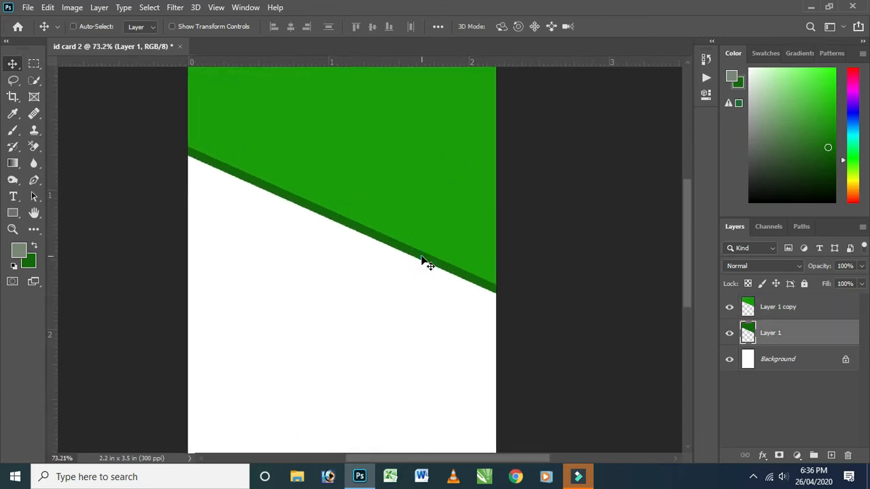
key(ctrl+t)
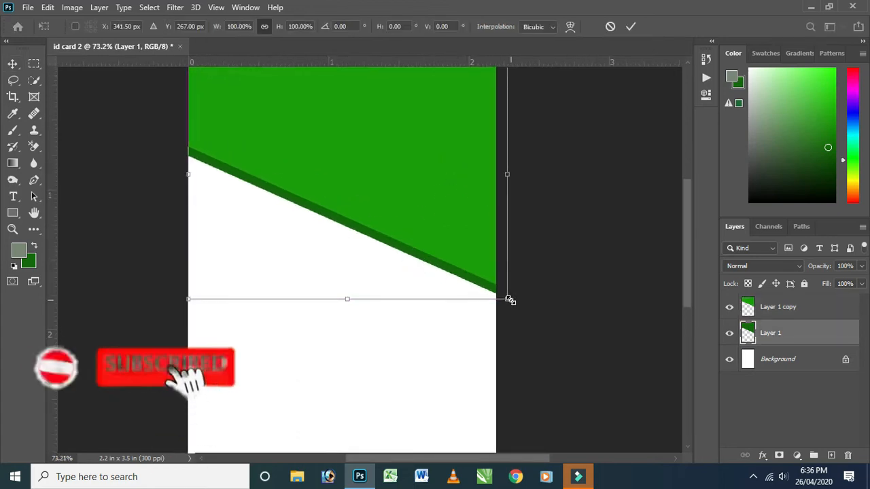
drag(543, 234, 549, 233)
drag(440, 218, 443, 218)
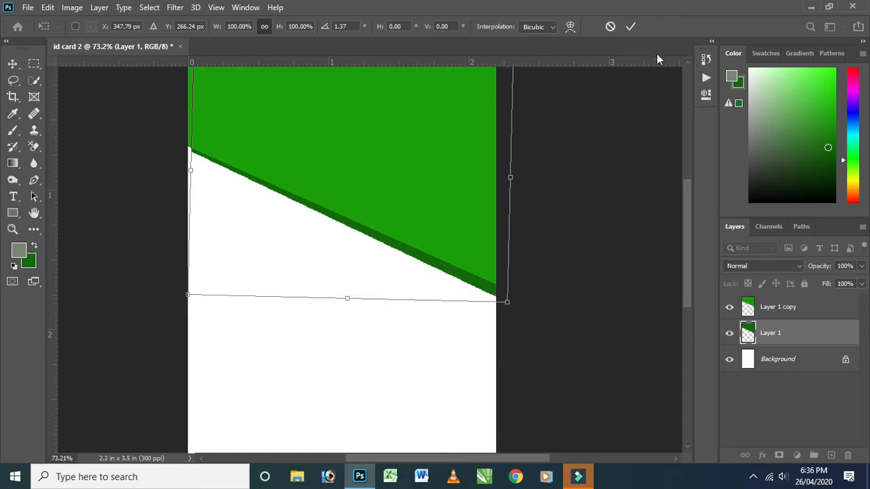
click(630, 27)
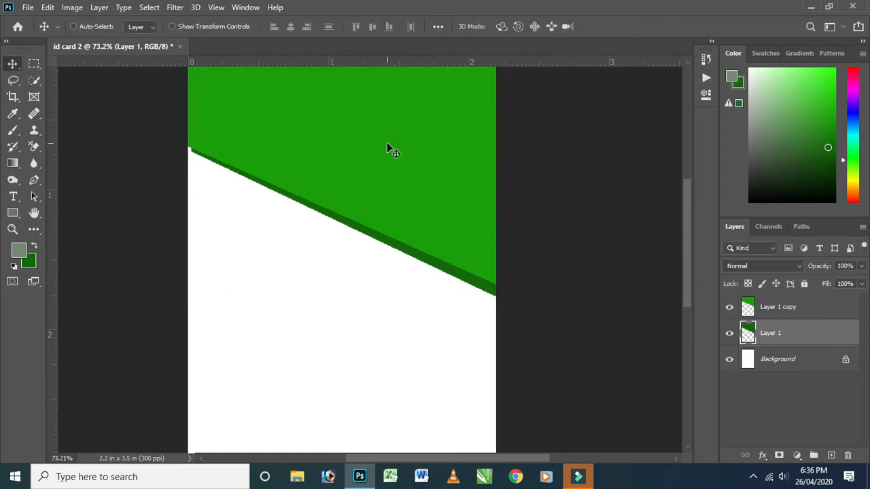
Enlarge the dark green shape to about 101% and realign it so it reaches the card's left edge.
key(ctrl+t)
drag(184, 165, 187, 166)
drag(464, 195, 466, 190)
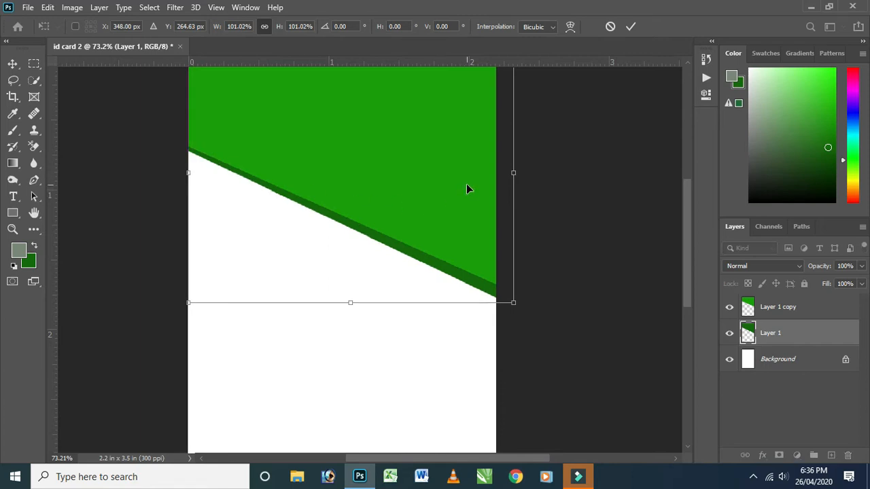
click(629, 27)
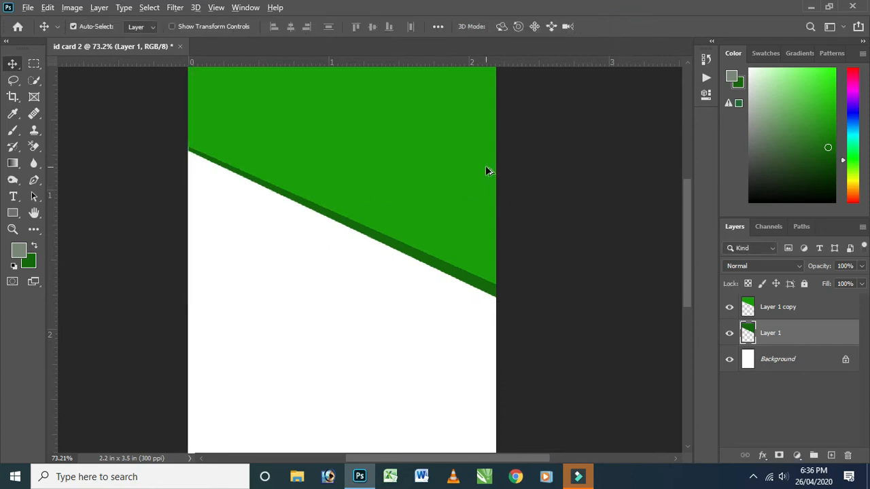
Add a new layer above Layer 1 copy and draw a circle about 306 px across over the middle of the diagonal band.
scroll(488, 171, down, 3)
scroll(488, 172, up, 2)
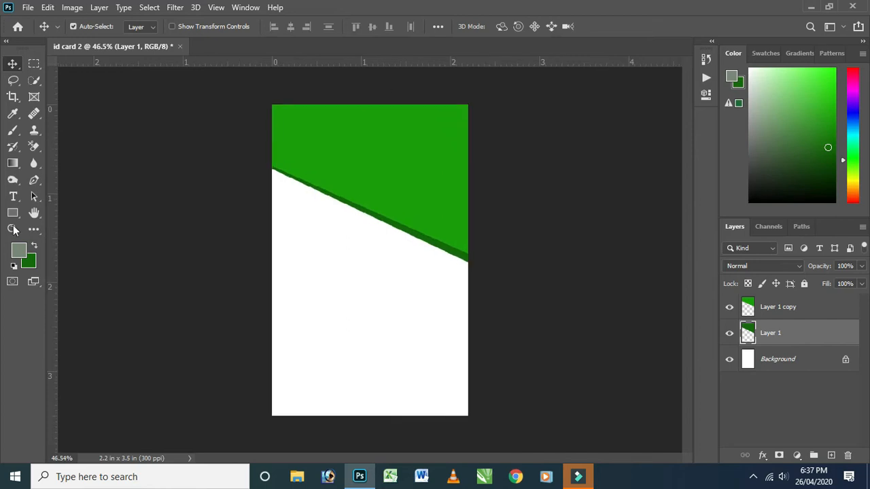
click(771, 311)
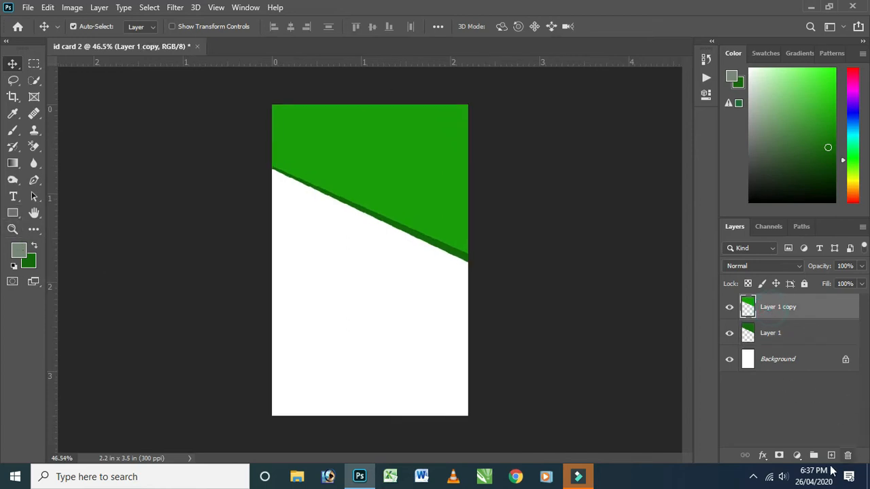
click(829, 455)
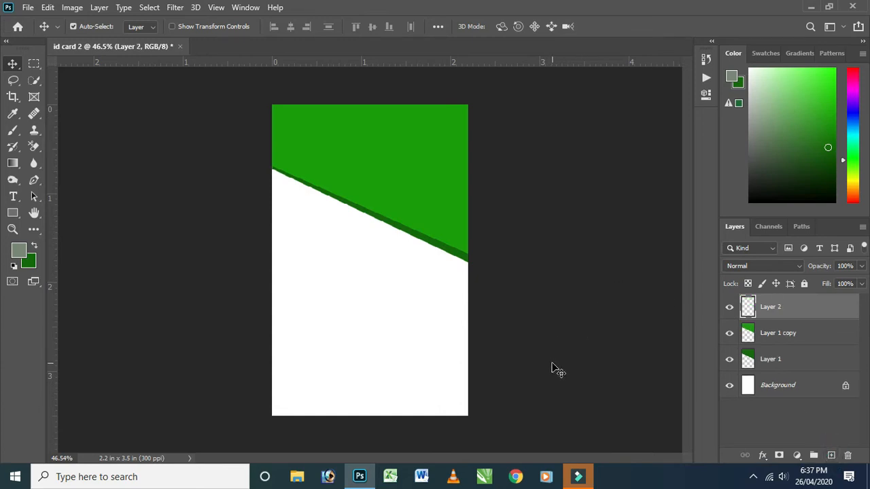
click(15, 213)
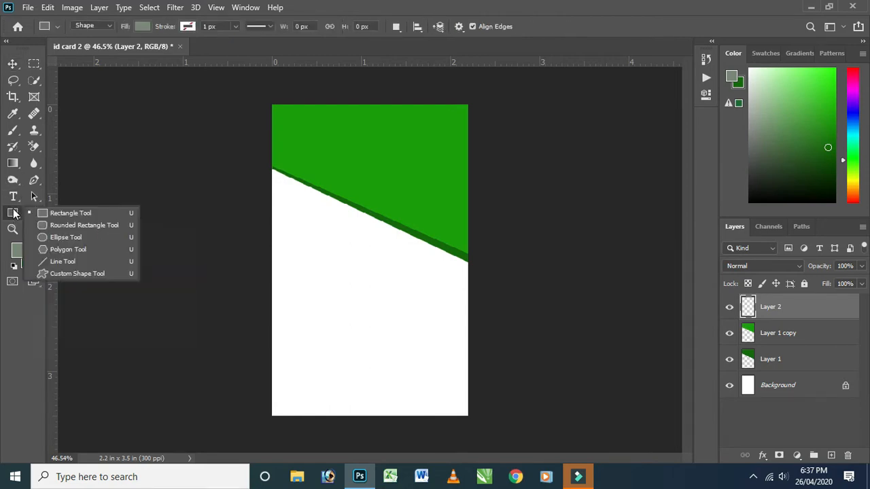
click(60, 235)
drag(331, 166, 421, 272)
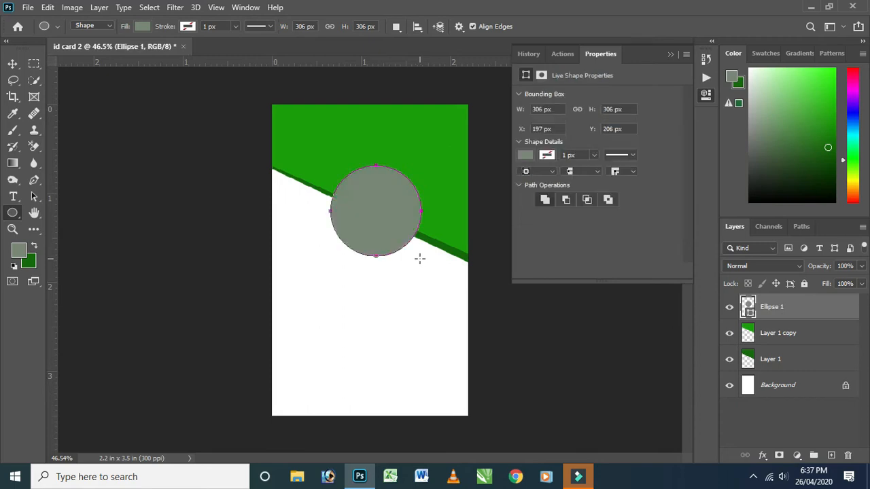
Fill the circle on the Ellipse 1 layer with black.
click(527, 157)
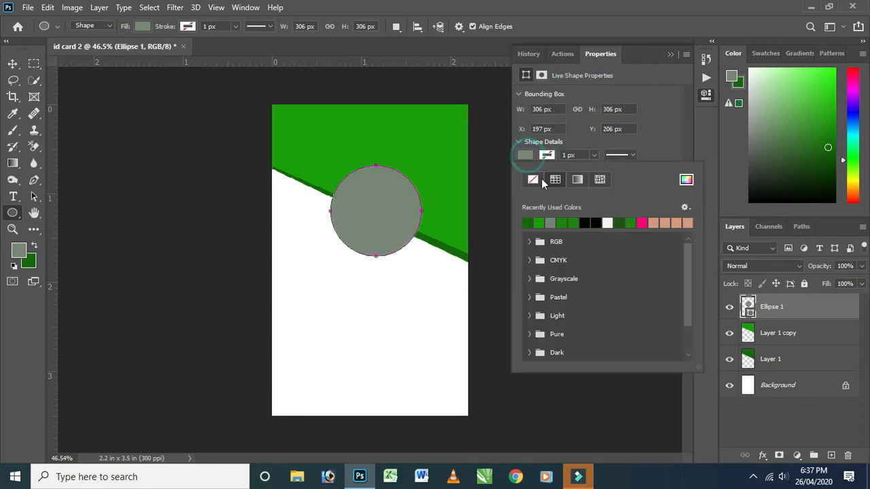
click(584, 222)
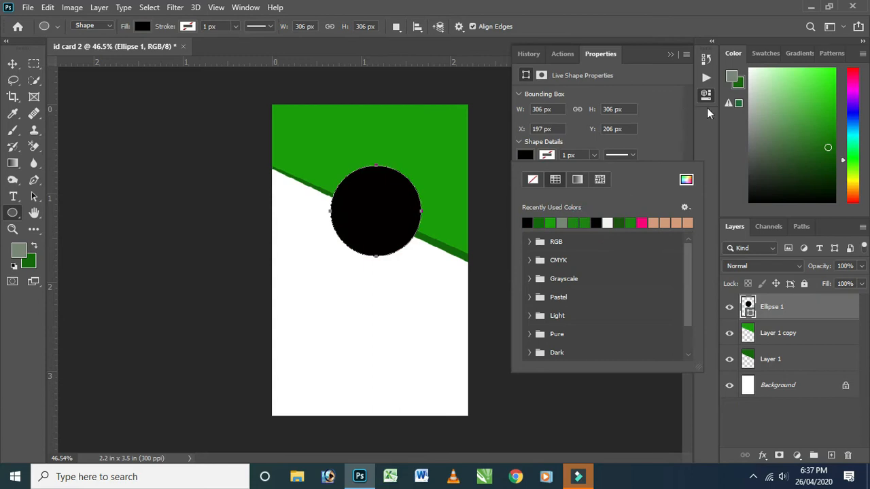
click(670, 55)
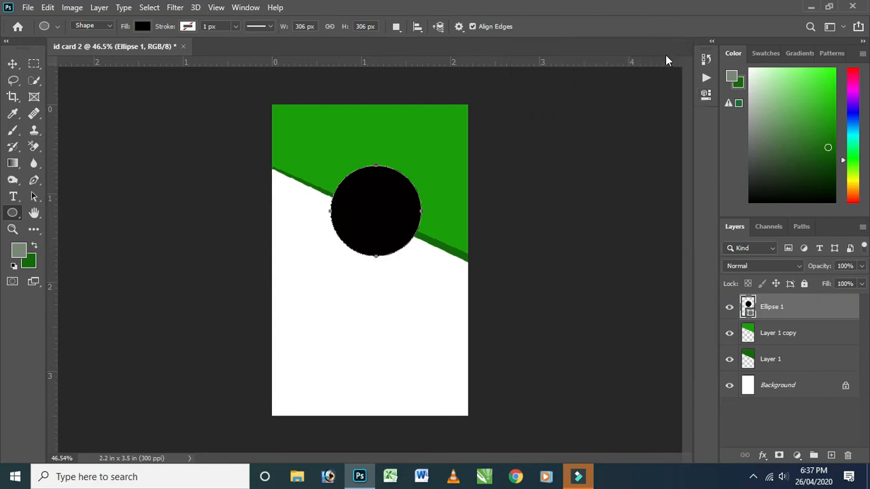
Add a 20 px white stroke layer style to the circle, positioned inside.
click(762, 454)
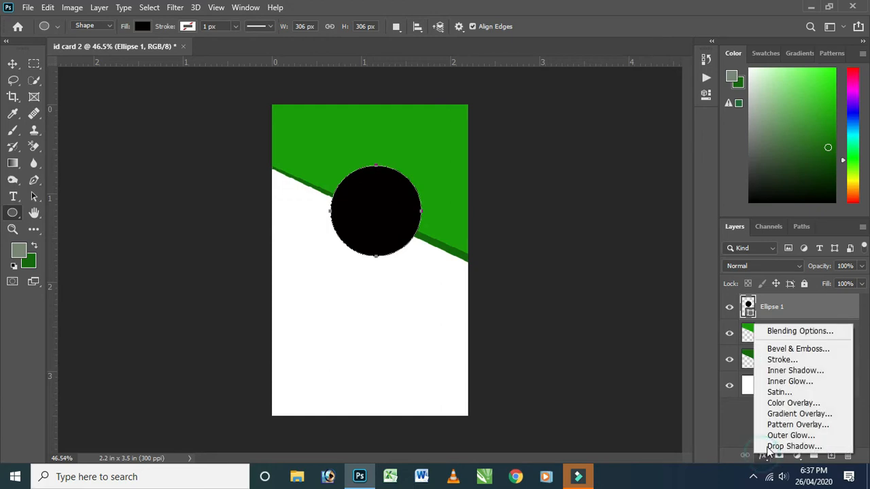
click(783, 360)
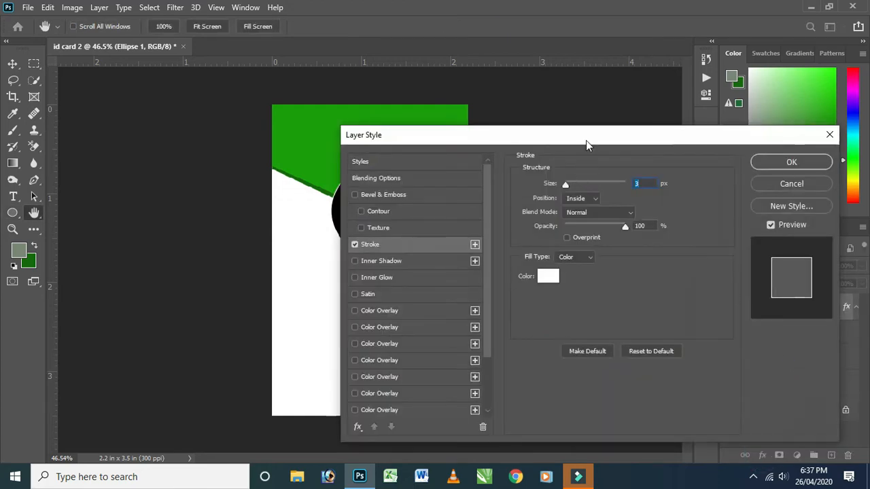
drag(586, 140, 669, 124)
double_click(726, 169)
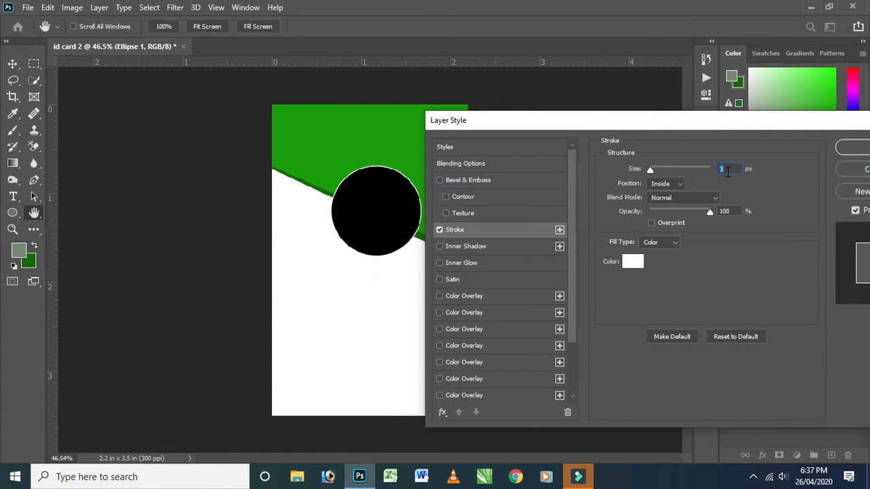
text(20)
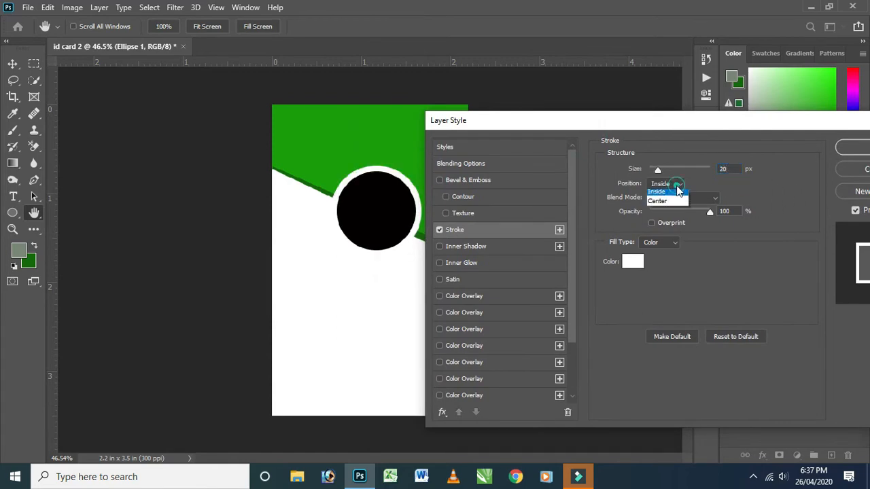
click(671, 205)
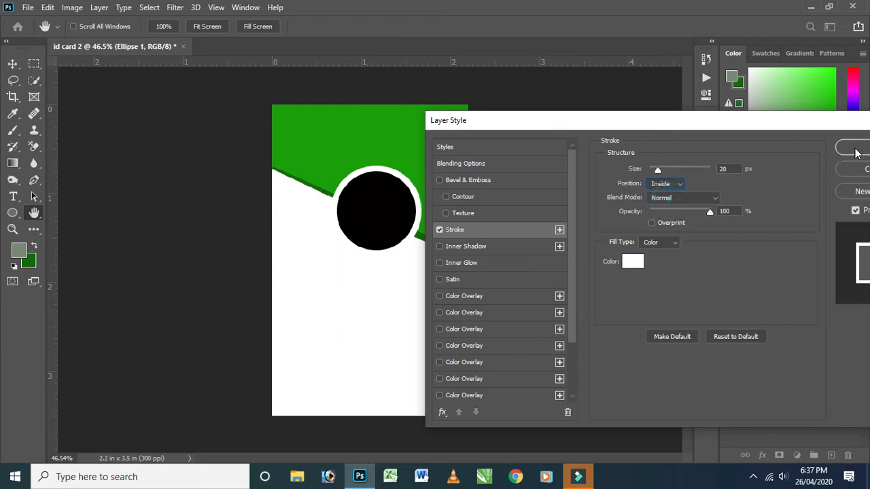
click(855, 150)
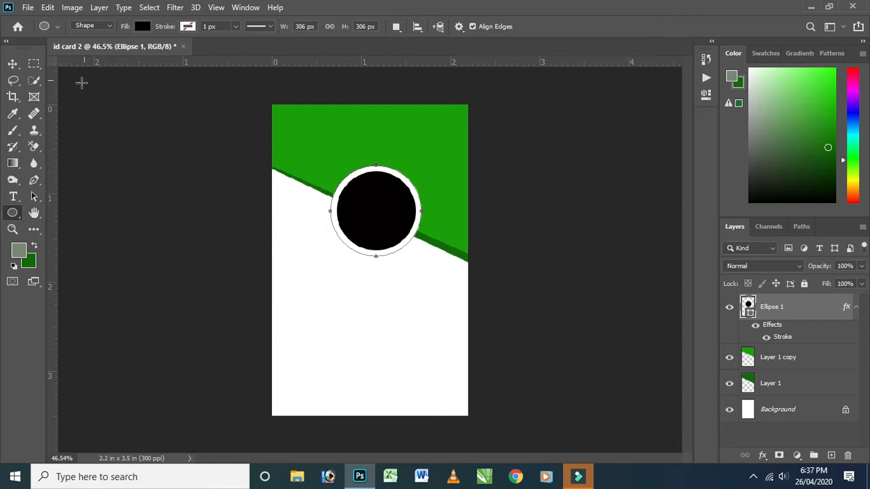
Shift the circle slightly down and centre it horizontally on the card.
click(15, 68)
drag(376, 208, 369, 213)
key(ctrl+a)
click(291, 27)
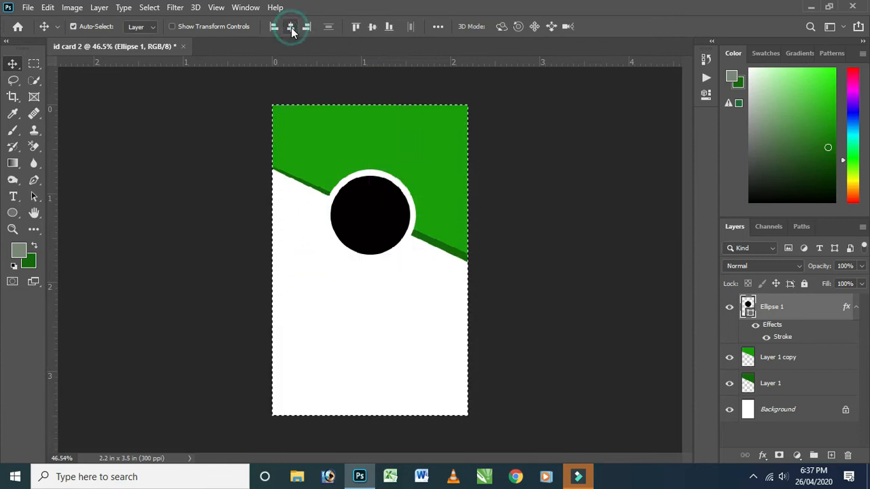
key(ctrl+d)
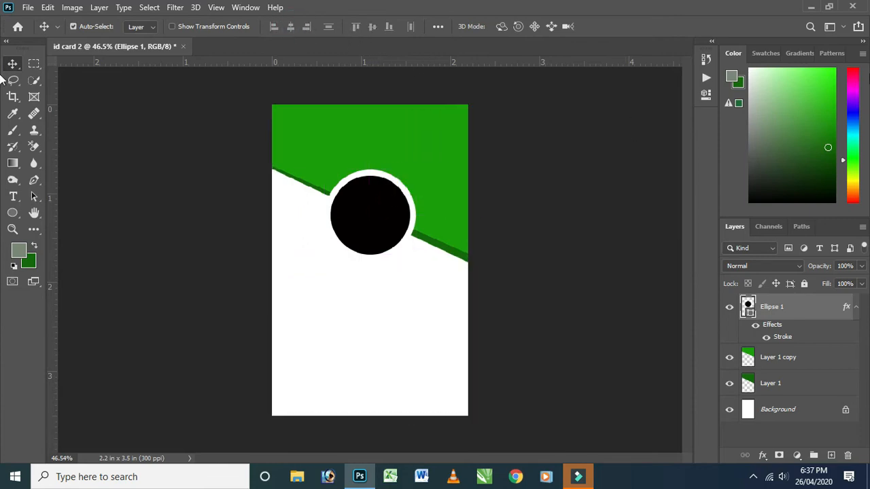
Switch to File Explorer and place the driti10 image from the Photos HD folder on drive D into the card.
click(812, 8)
double_click(23, 21)
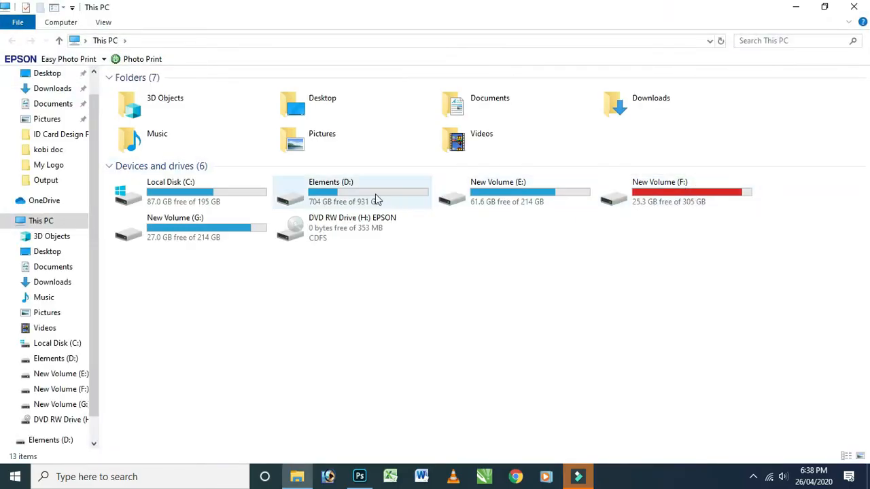
double_click(377, 198)
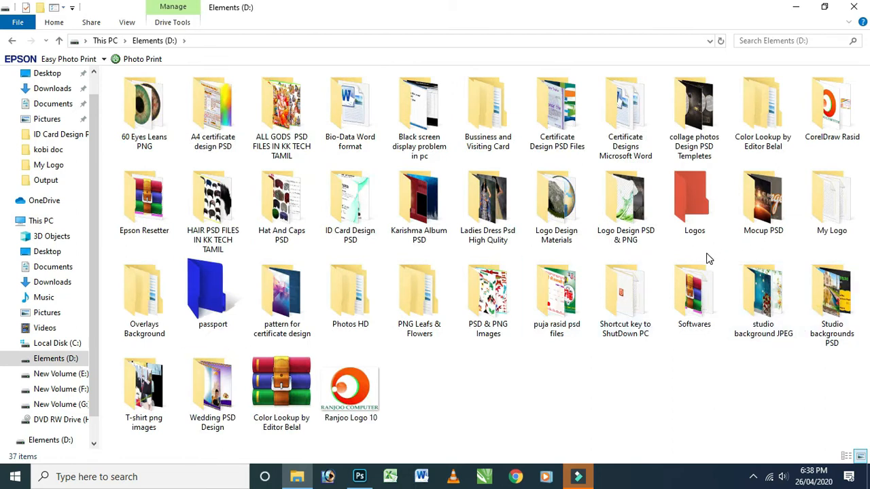
double_click(352, 299)
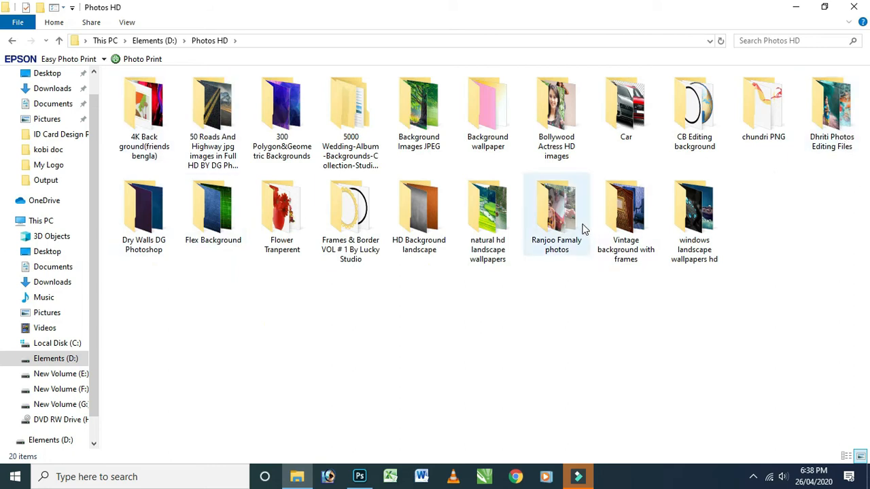
double_click(838, 136)
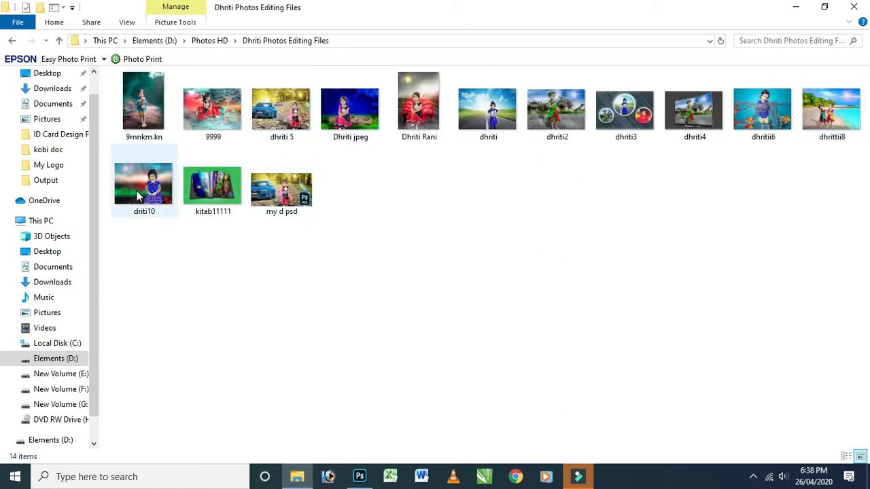
drag(147, 194, 354, 256)
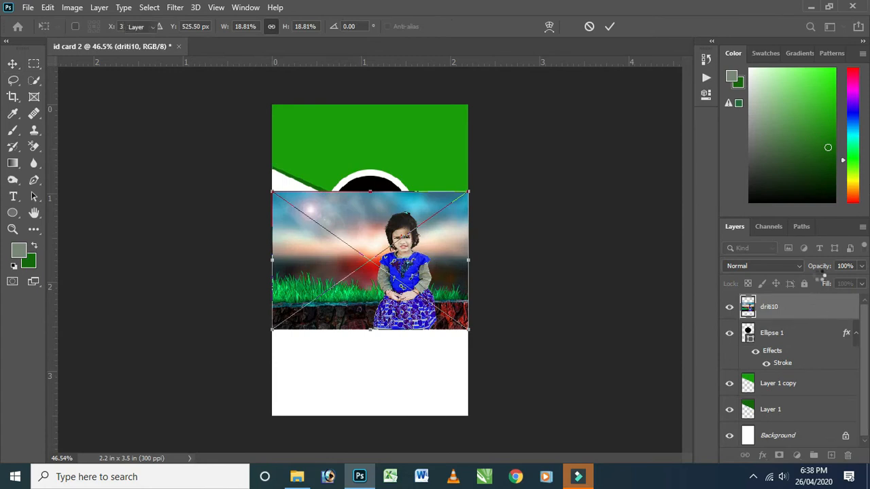
key(Return)
Convert the driti10 layer to a smart object, then scale the photo down and position it over the circle.
right_click(790, 305)
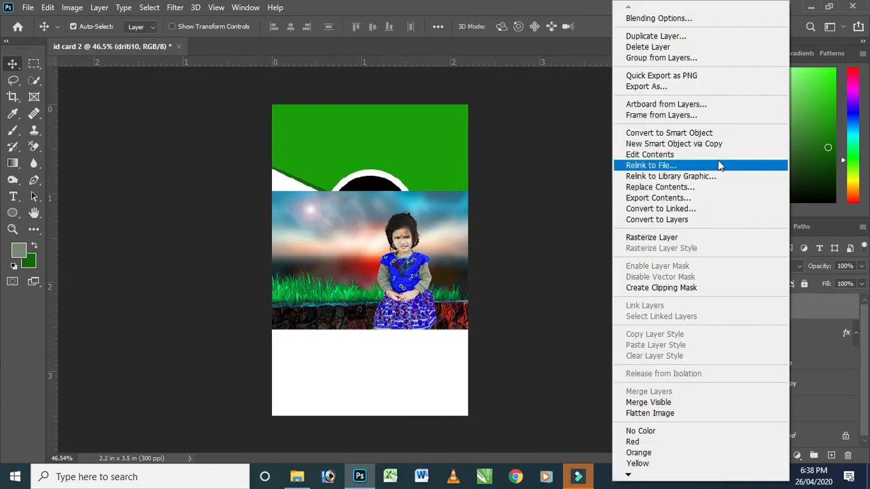
click(693, 135)
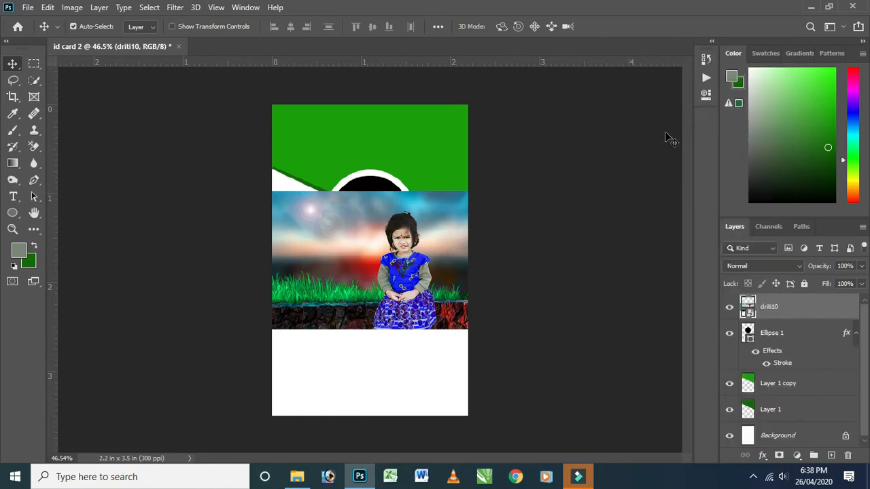
key(ctrl+t)
drag(471, 195, 395, 244)
drag(372, 290, 372, 204)
mouse_move(396, 243)
mouse_down()
mouse_move(417, 278)
mouse_move(439, 279)
mouse_move(404, 241)
mouse_move(404, 251)
mouse_up()
click(610, 26)
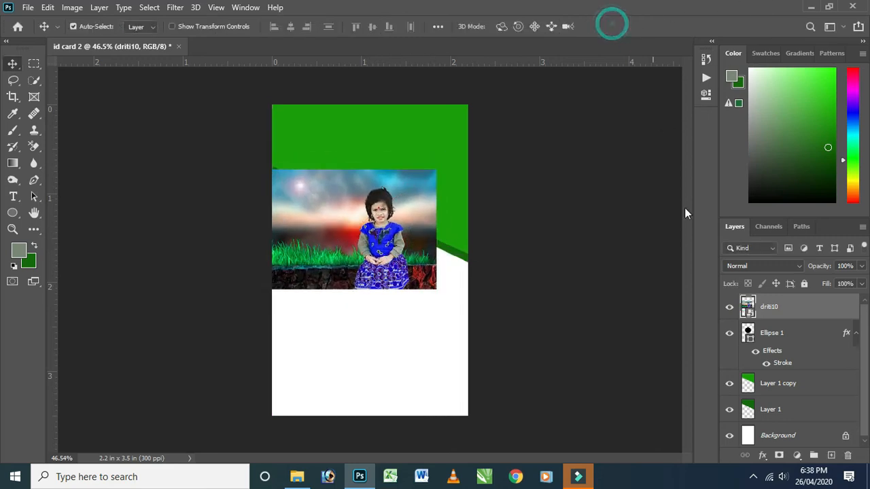
Clip the driti10 photo to the Ellipse 1 circle and move it so the child sits inside the circle.
right_click(783, 309)
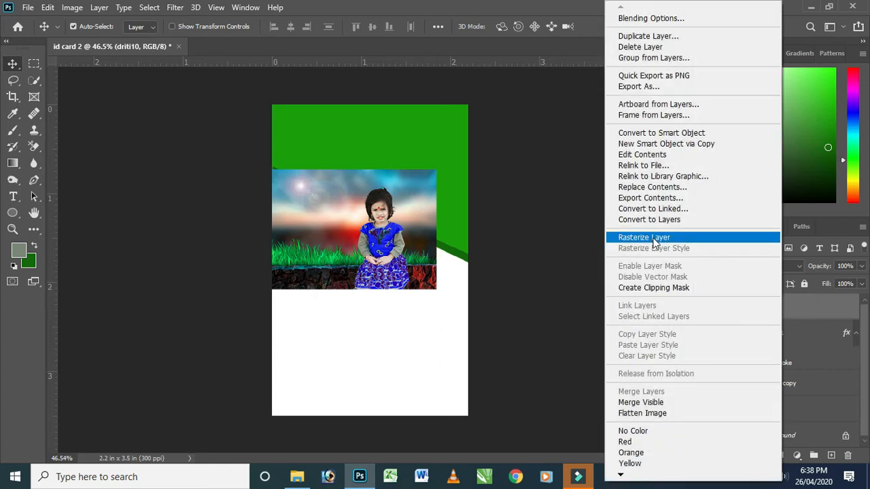
click(651, 288)
drag(355, 207, 370, 215)
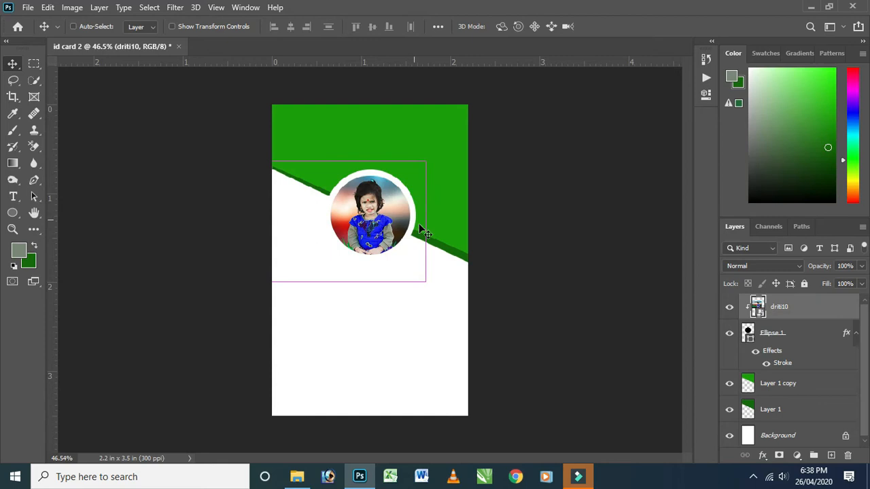
Enlarge the clipped photo to about 110.5% and reposition it so the child's head and shoulders fill the circle.
key(ctrl+t)
drag(425, 280, 458, 303)
drag(364, 209, 344, 202)
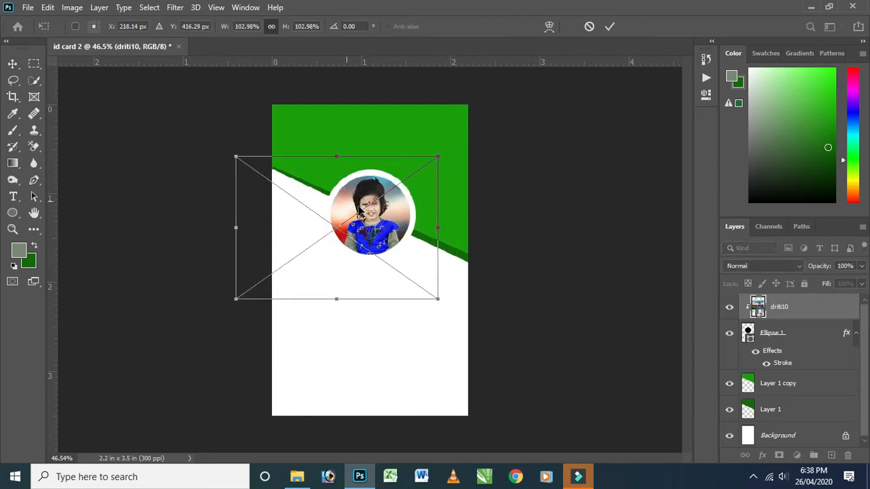
drag(444, 300, 454, 307)
drag(424, 274, 414, 277)
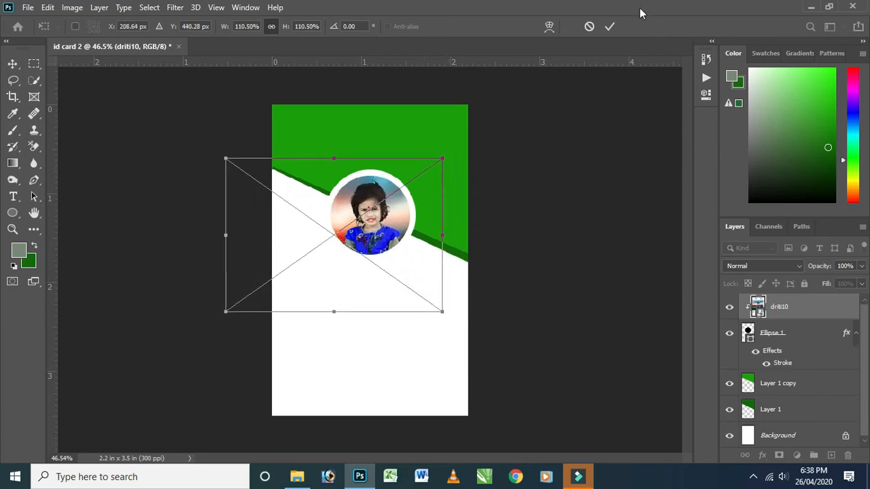
click(609, 25)
scroll(388, 197, up, 3)
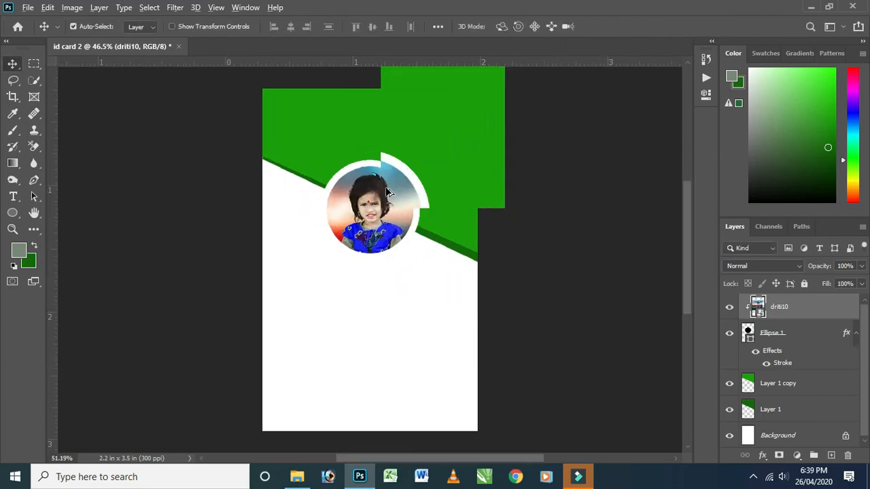
scroll(388, 186, down, 2)
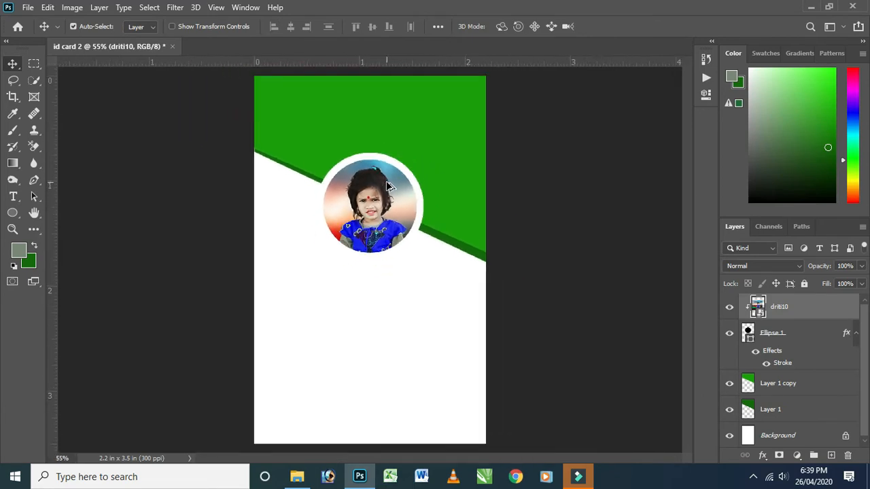
Switch to File Explorer and place the logo1111 image from the My Logo folder on drive D into the card.
click(813, 7)
click(11, 42)
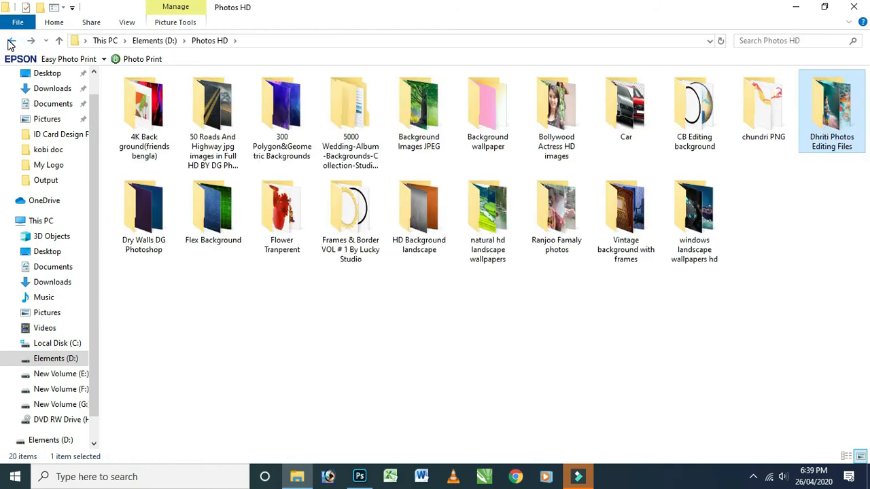
click(11, 42)
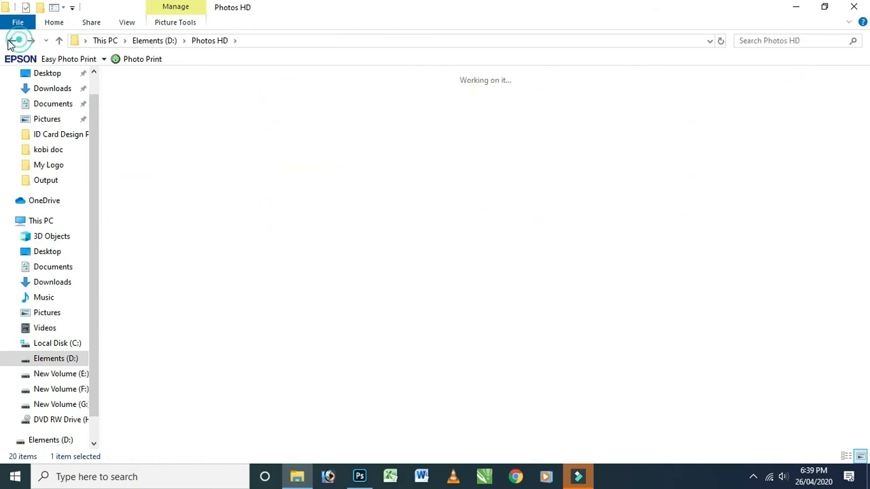
double_click(820, 208)
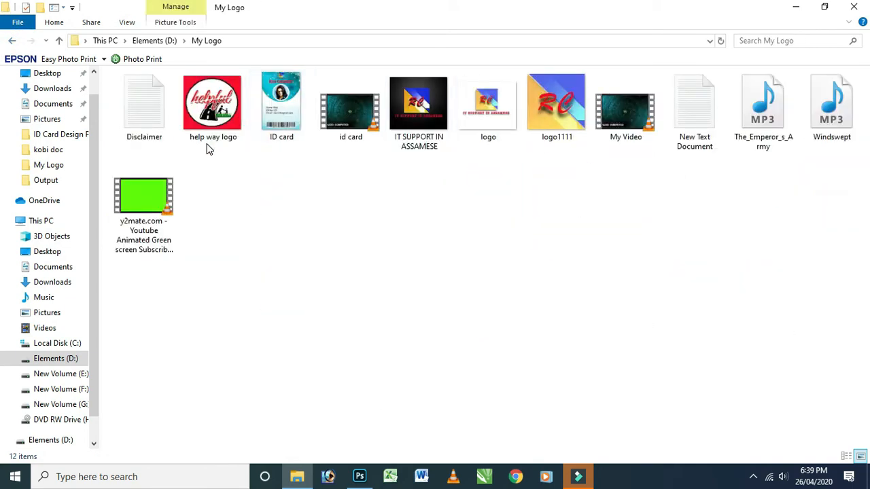
click(545, 102)
drag(545, 131, 216, 180)
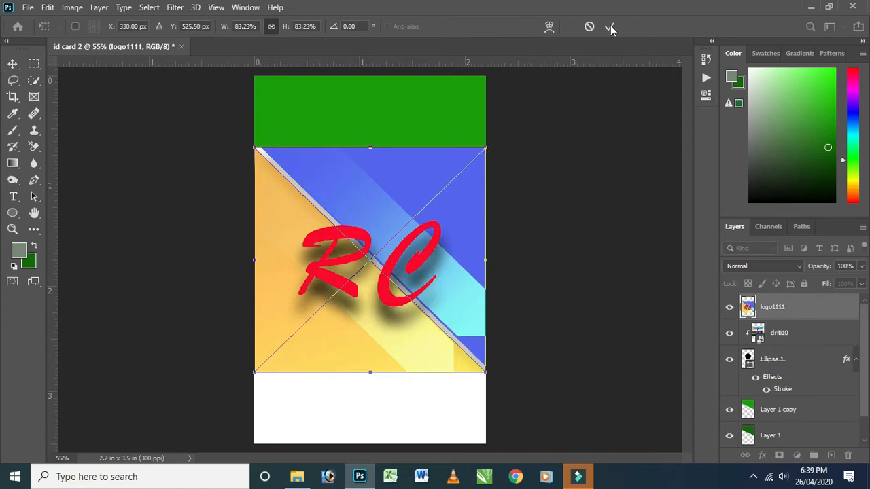
click(610, 27)
Convert the logo1111 layer to a smart object and scale it to about 22.6% in the green header above the photo.
right_click(795, 307)
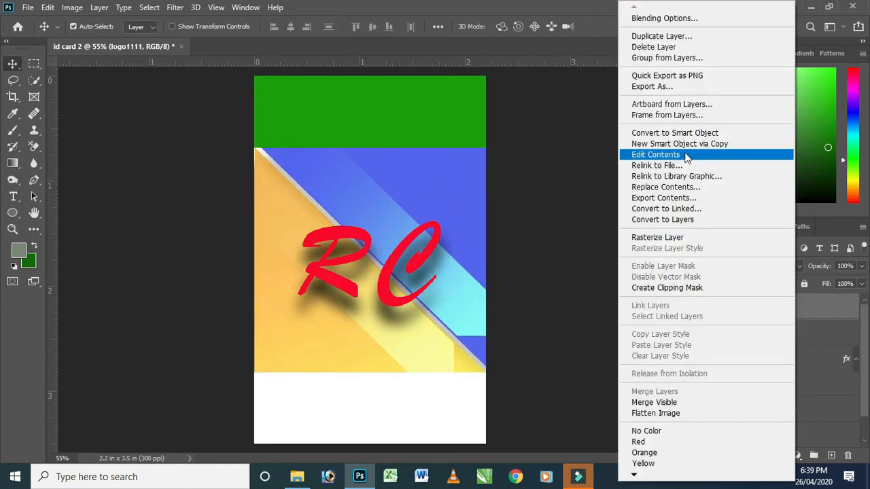
click(694, 135)
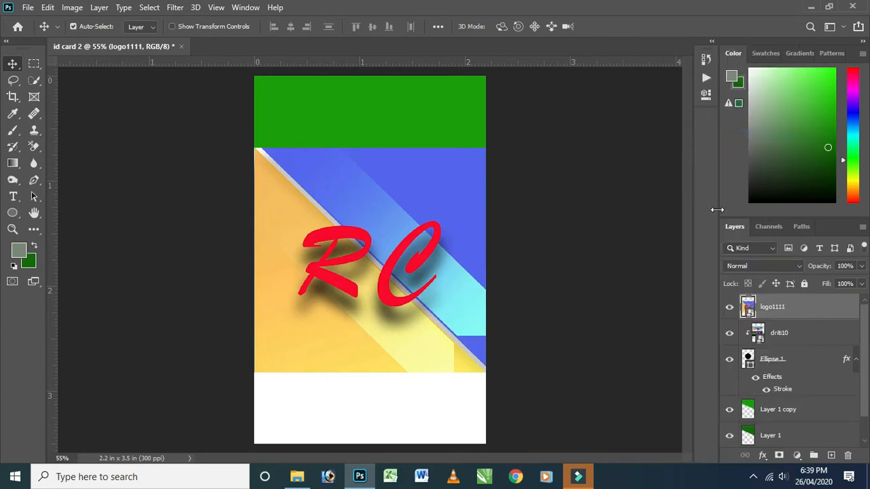
key(ctrl+t)
drag(485, 148, 381, 122)
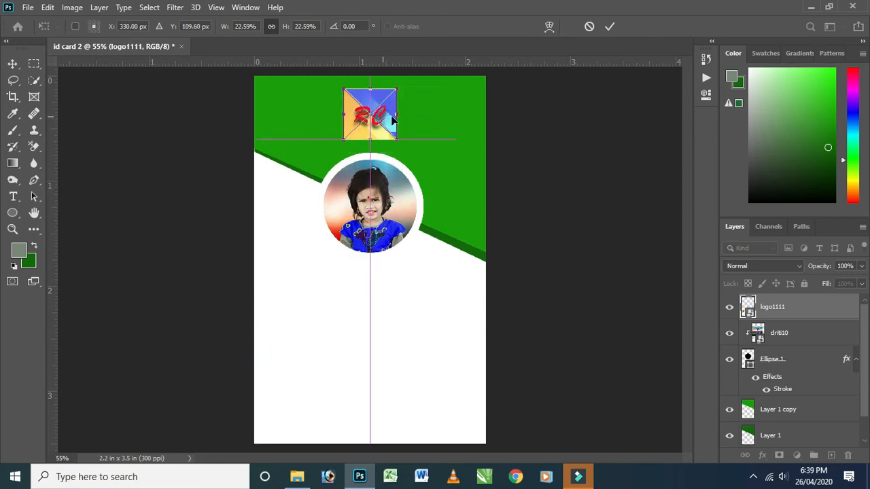
click(608, 26)
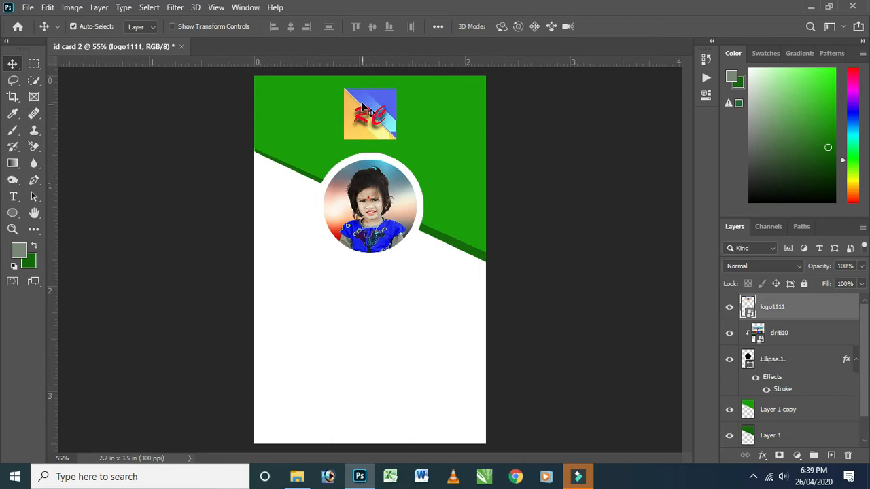
Shrink the logo further, move it up within the green header and centre it horizontally on the card.
scroll(360, 104, up, 3)
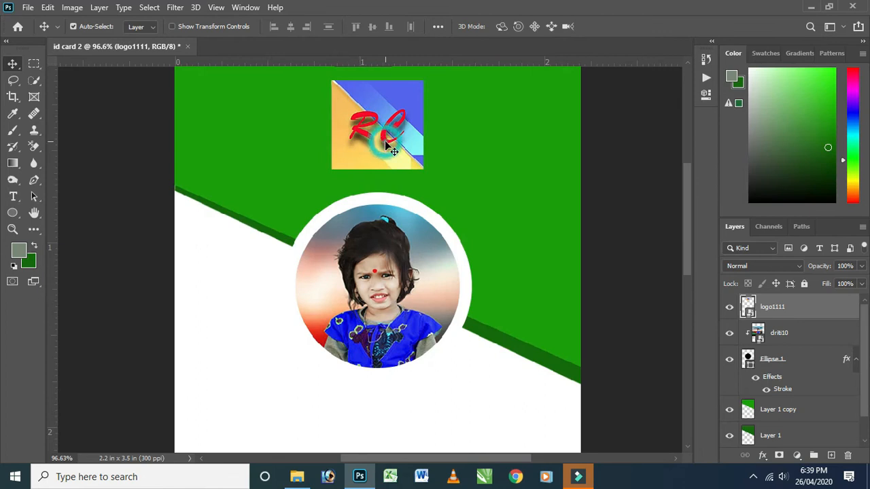
key(ctrl+t)
drag(428, 165, 391, 137)
drag(364, 100, 383, 94)
click(606, 28)
key(ctrl+a)
click(291, 27)
key(ctrl+d)
Add the horizontal text "Ranjoo Computer" in the green header between the logo and the circular photo.
click(13, 197)
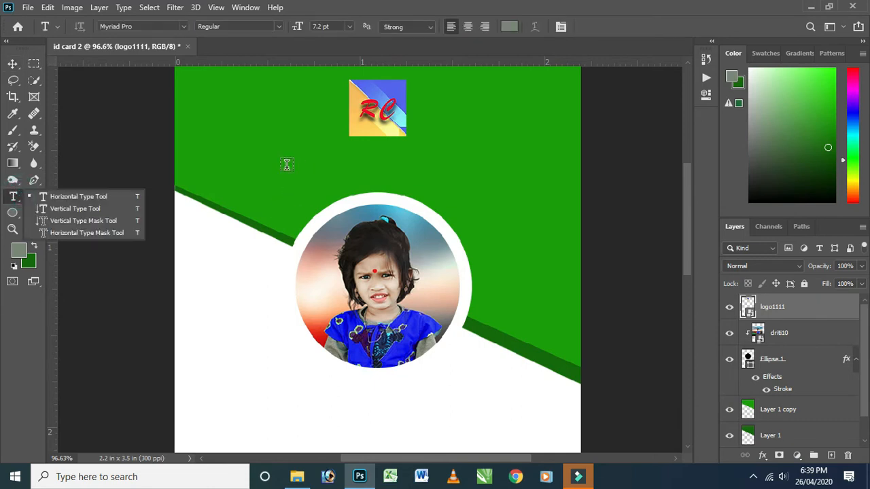
click(75, 196)
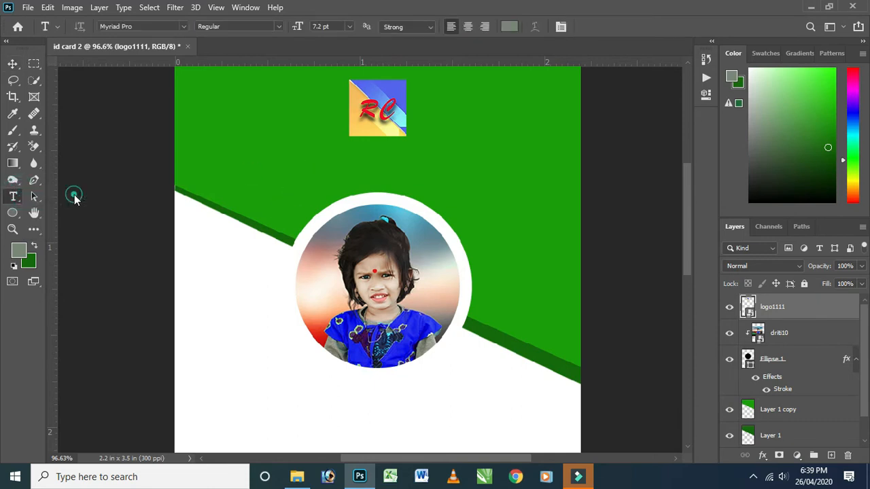
click(306, 161)
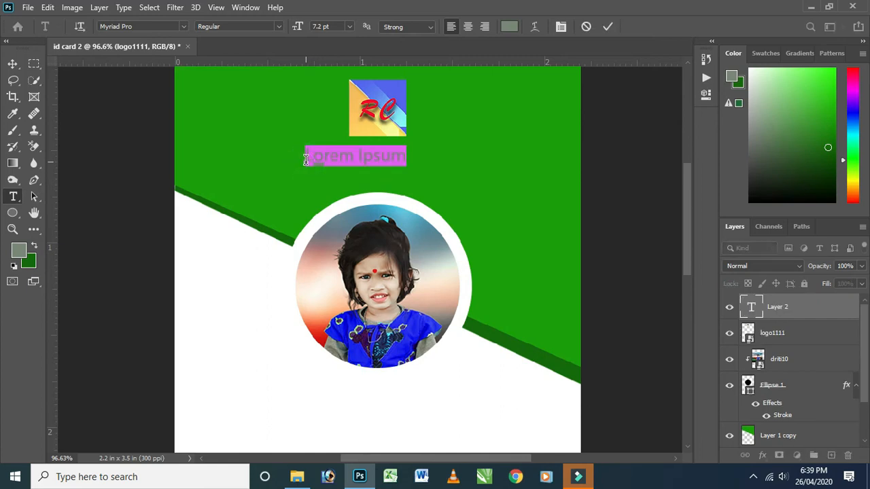
key(BackSpace)
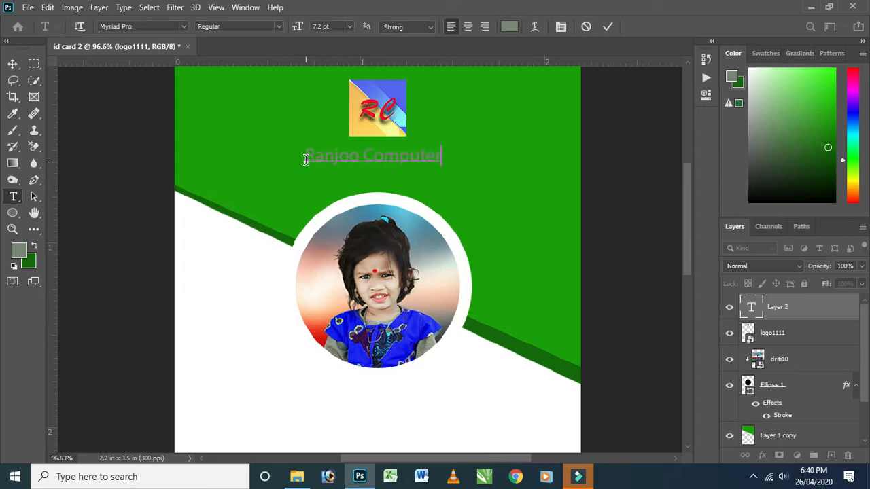
Change the colour of the whole company name text to near-white f9faf9.
key(ctrl+a)
click(509, 27)
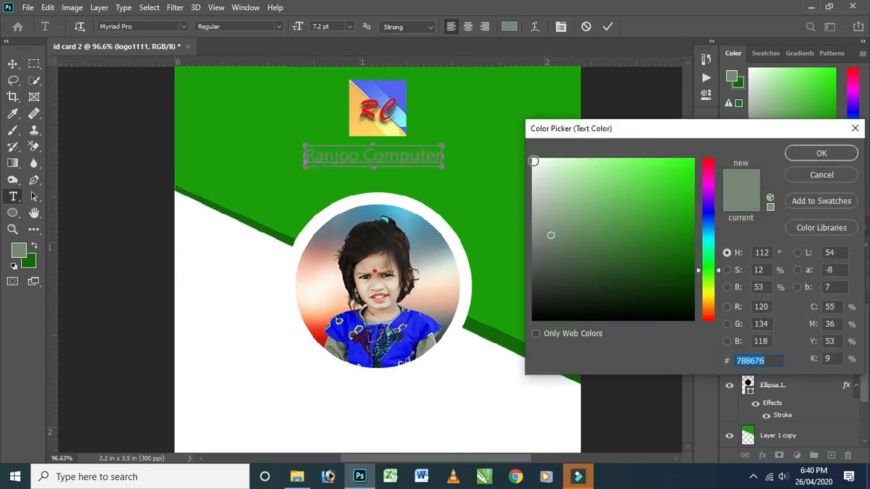
click(534, 162)
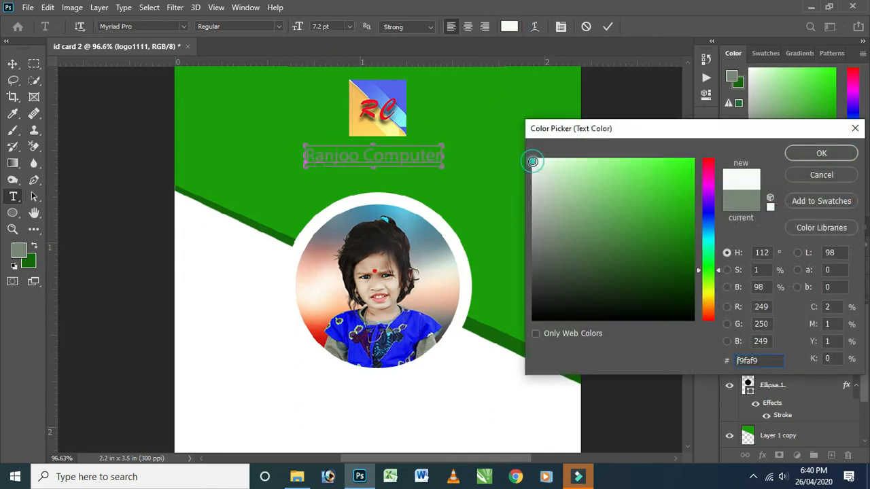
click(821, 153)
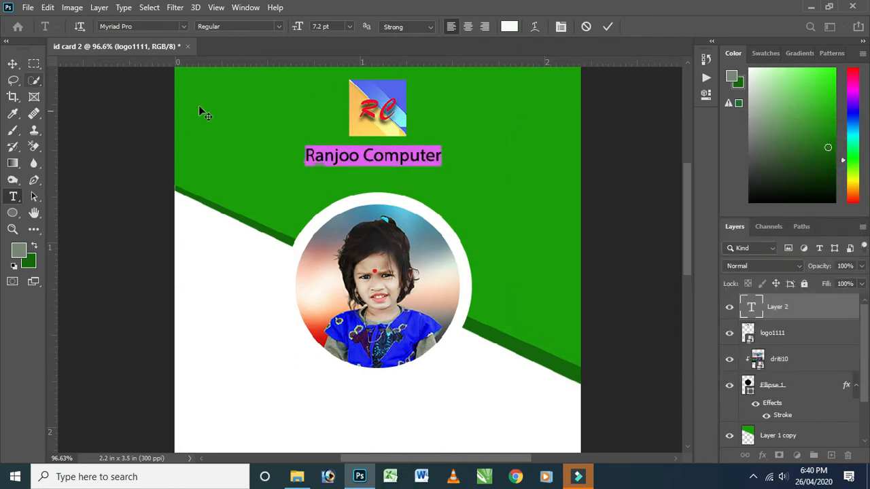
Set the company name in the Poor Richard font at 18 pt.
click(184, 27)
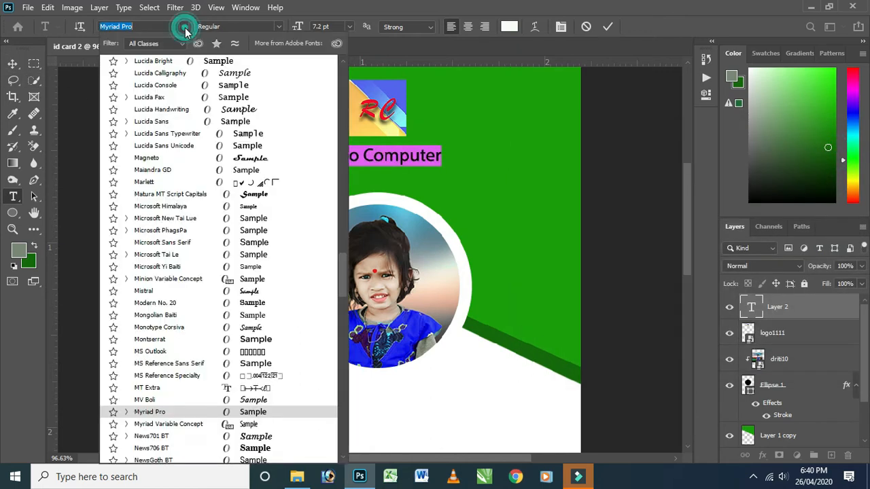
scroll(191, 380, down, 8)
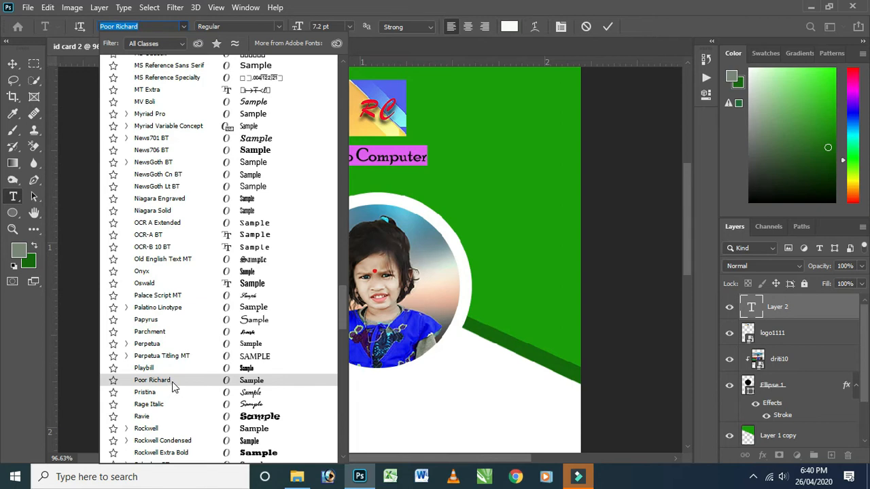
click(173, 382)
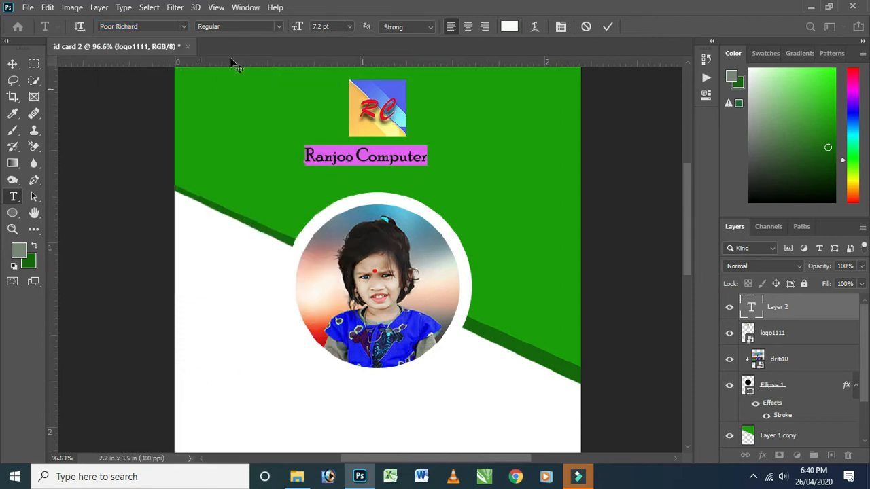
click(279, 27)
click(279, 27)
click(349, 26)
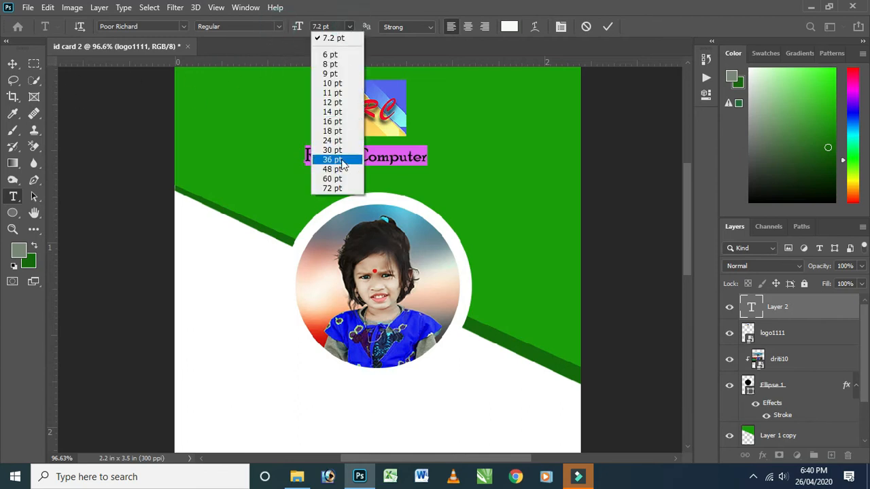
click(333, 179)
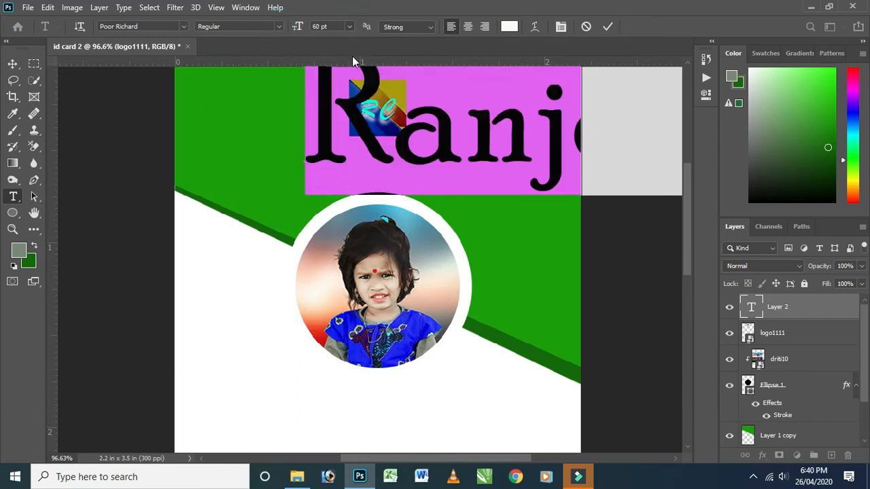
click(349, 28)
click(328, 133)
Scale the company name to about 85.9% and centre it horizontally on the card, directly beneath the logo.
click(13, 63)
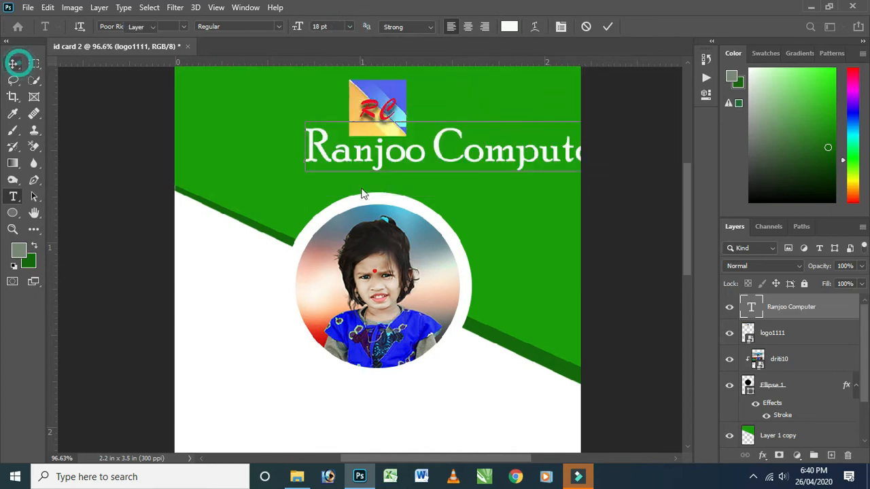
drag(423, 154, 352, 167)
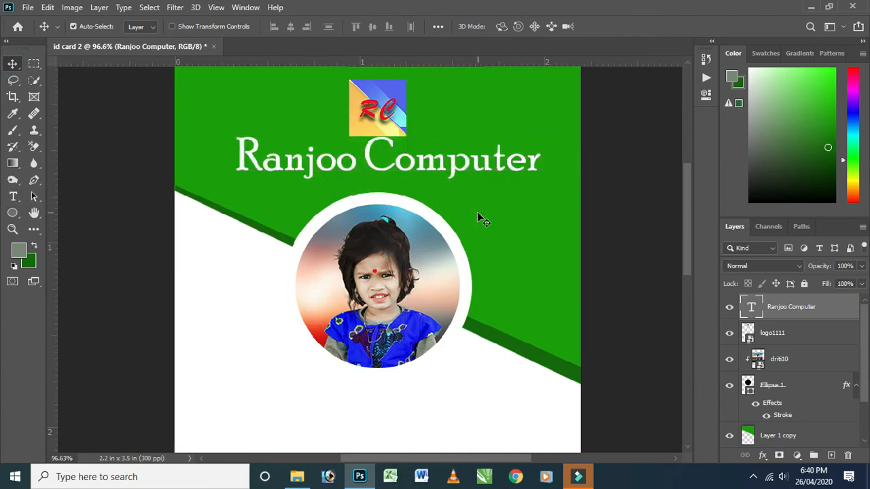
key(ctrl+t)
drag(535, 175, 460, 165)
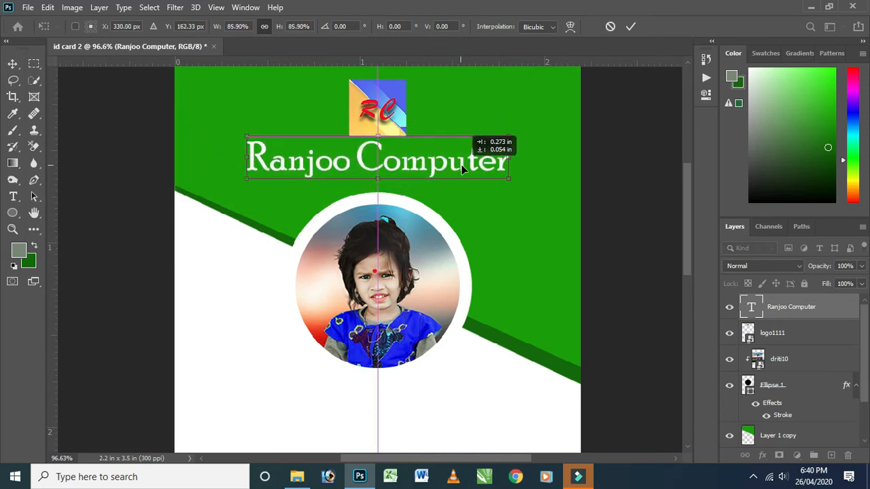
click(630, 27)
Apply Outer Glow and Drop Shadow layer effects to the Ranjoo Computer text.
scroll(484, 128, down, 7)
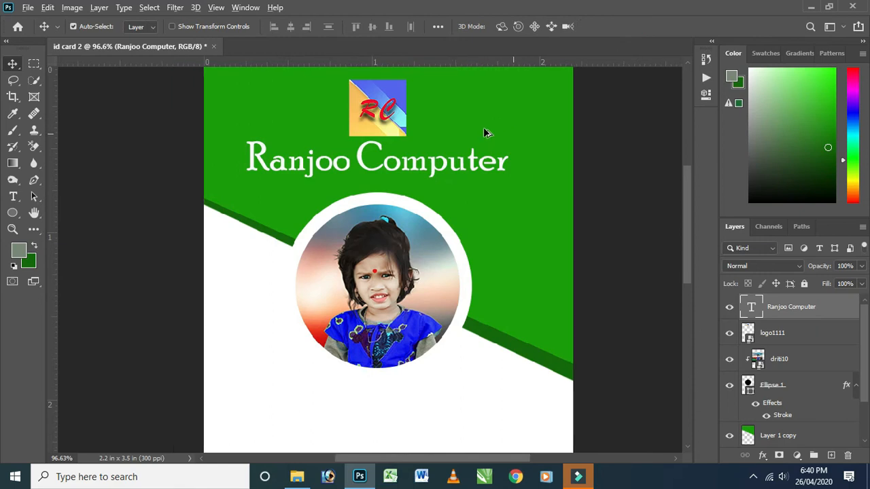
scroll(483, 150, up, 2)
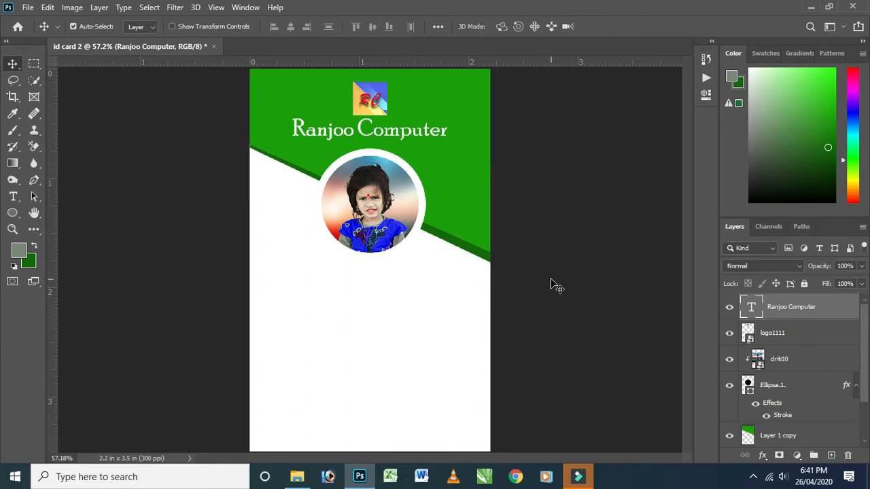
scroll(515, 289, down, 1)
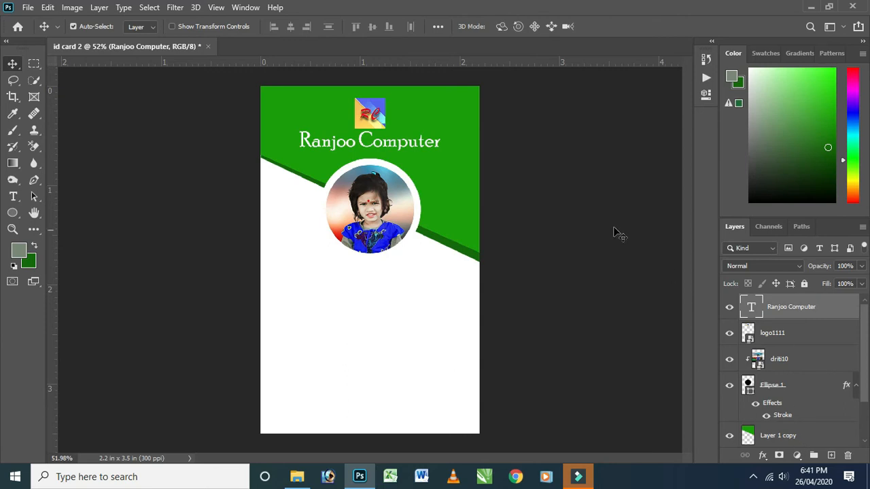
scroll(429, 134, up, 4)
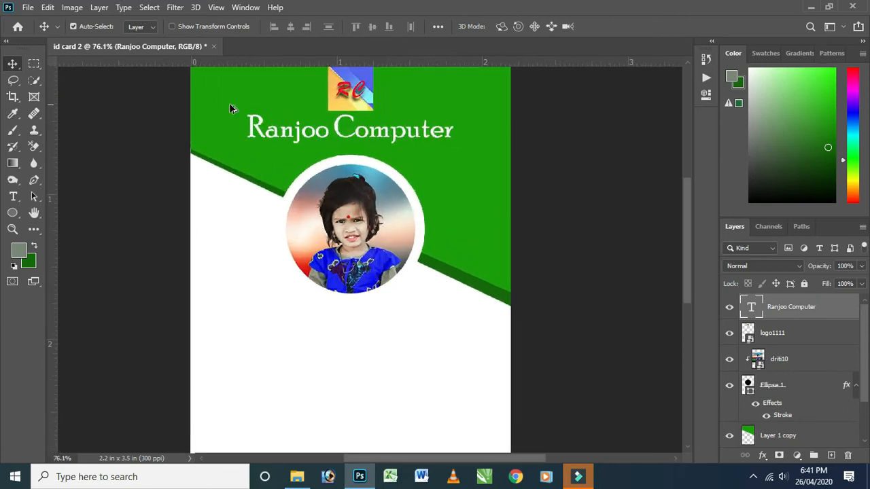
click(256, 127)
double_click(808, 306)
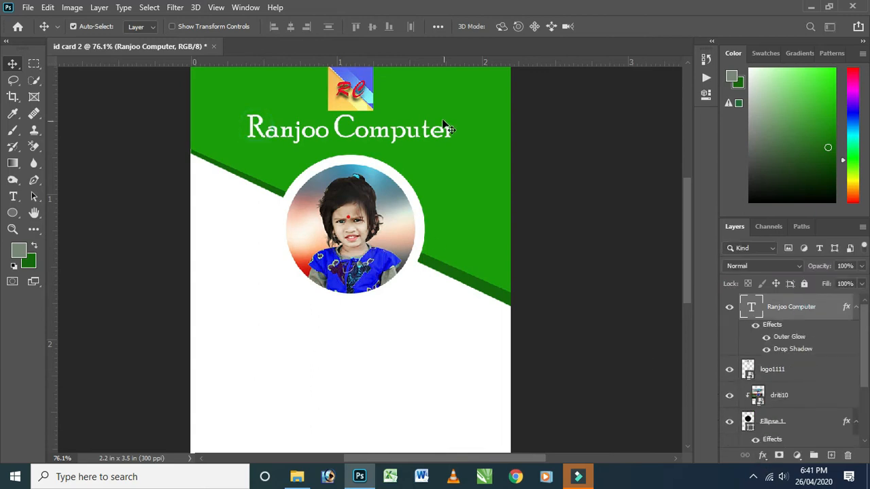
scroll(426, 106, up, 2)
scroll(428, 111, up, 2)
scroll(427, 109, down, 3)
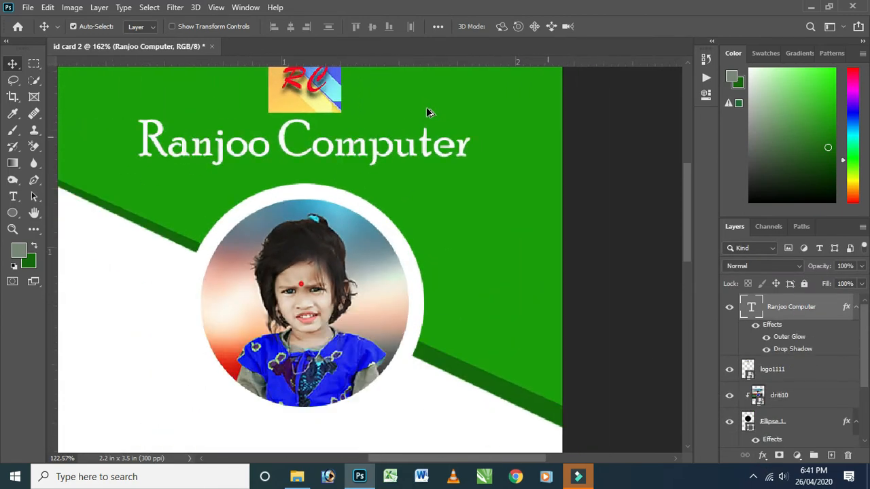
scroll(438, 122, down, 3)
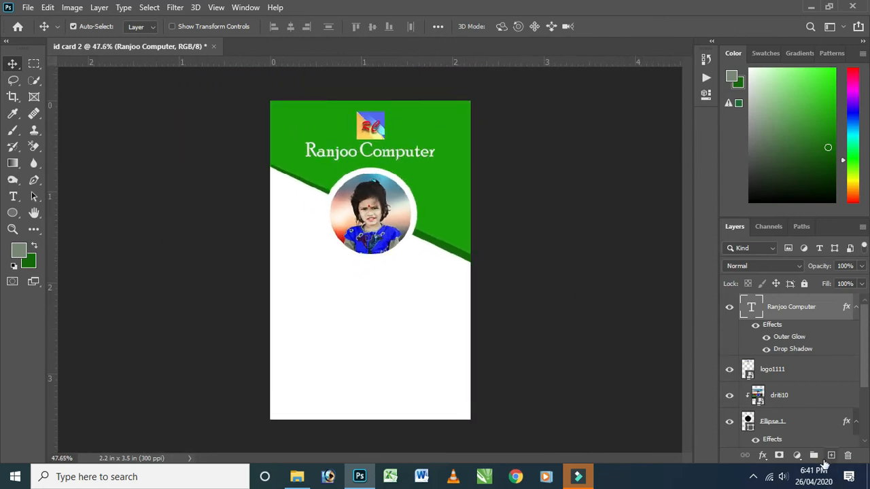
Start a new text layer in the white area below the photo with the text colour 000200.
click(830, 455)
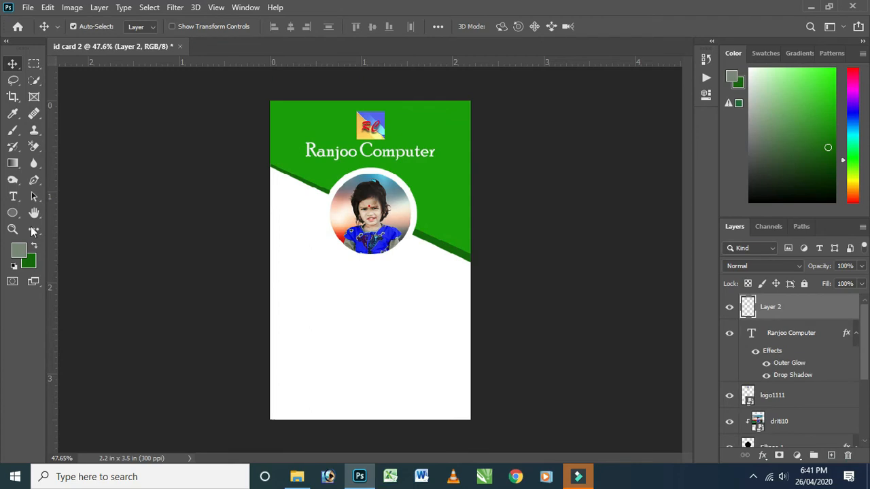
click(14, 198)
click(297, 354)
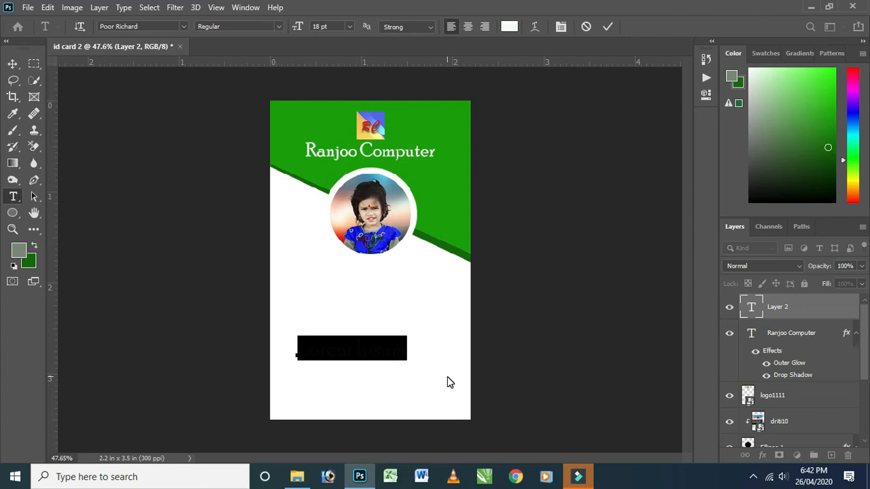
click(509, 26)
drag(649, 300, 676, 319)
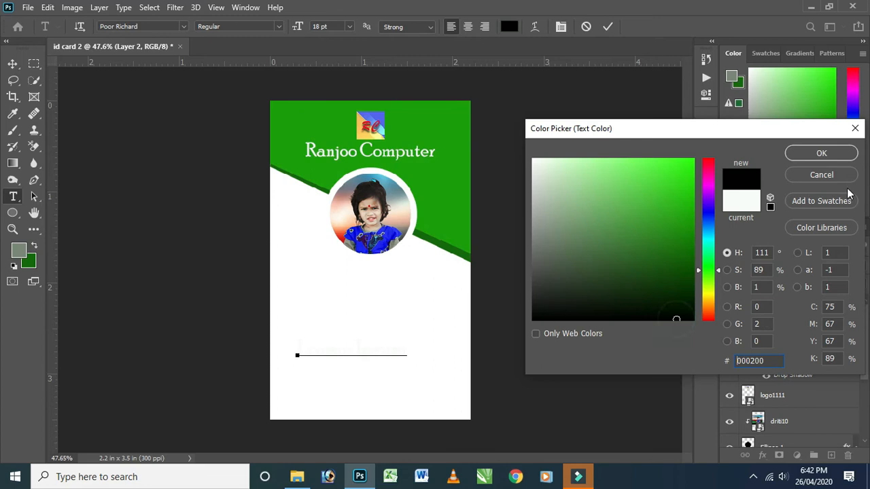
click(822, 153)
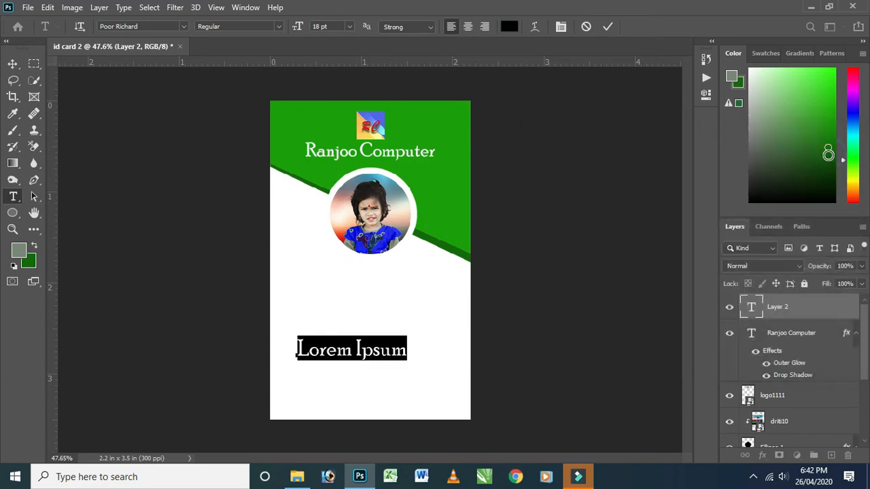
Enter a "Name :" line with the cardholder's name and an "ID :" line with the ID number.
text(Na)
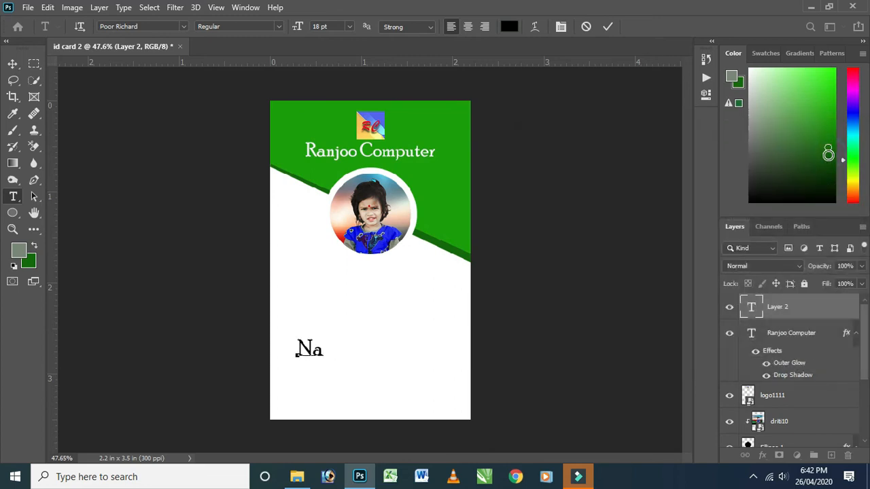
text(me: Dhr)
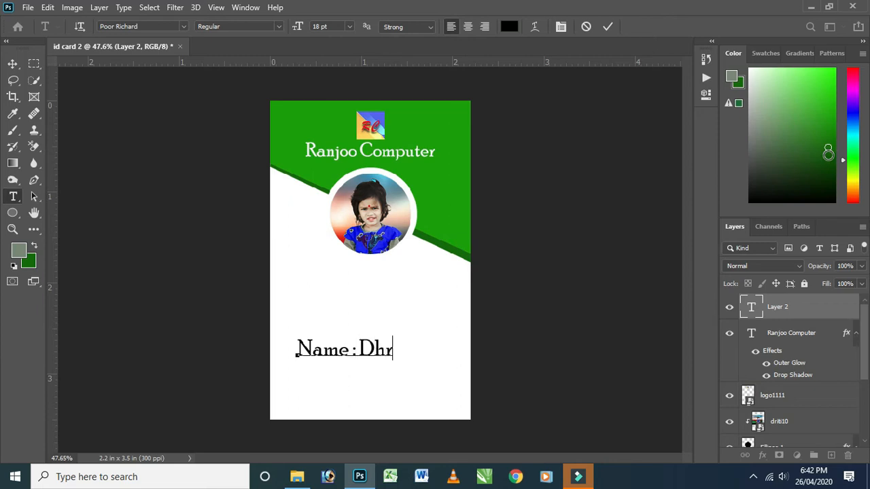
text(iti)
key(Return)
key(Return)
text(ID)
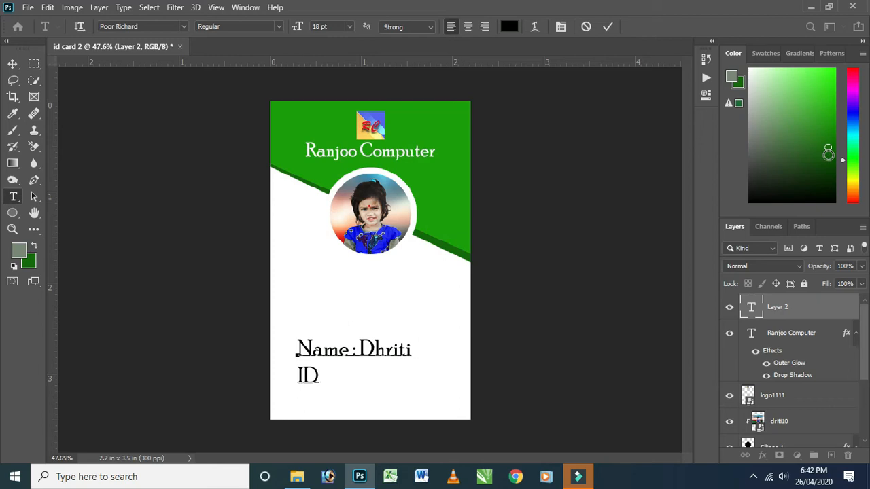
text(: 123)
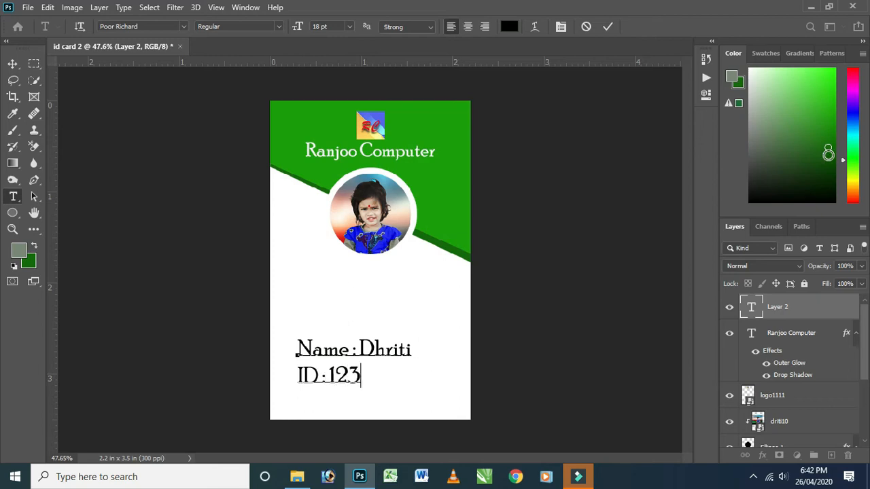
text(F)
text(mail)
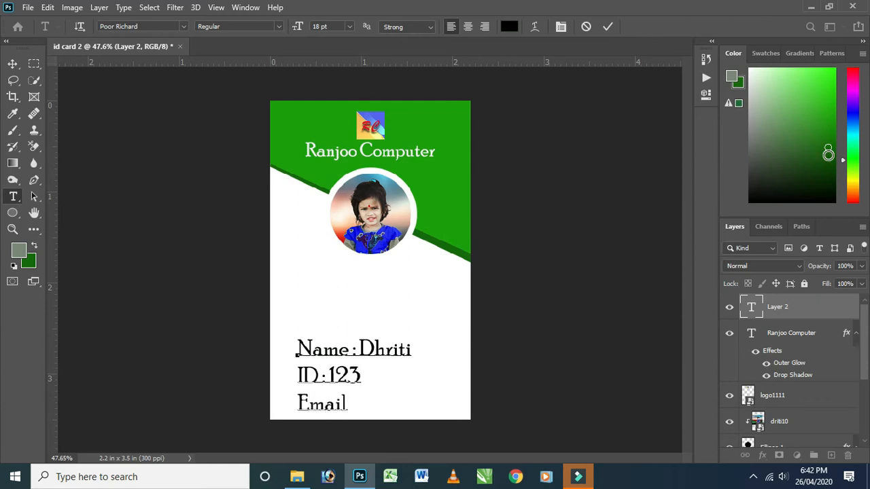
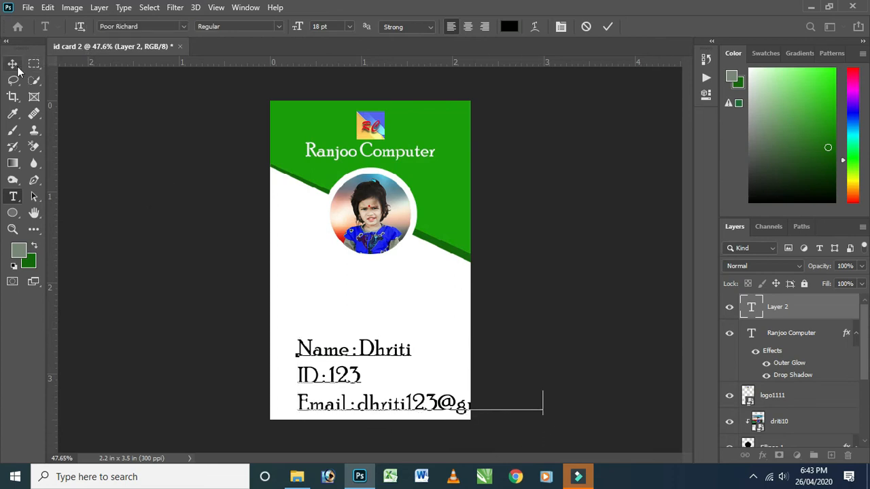
Add an "Email :" line with the cardholder's e-mail address below the ID line and commit the text.
click(608, 26)
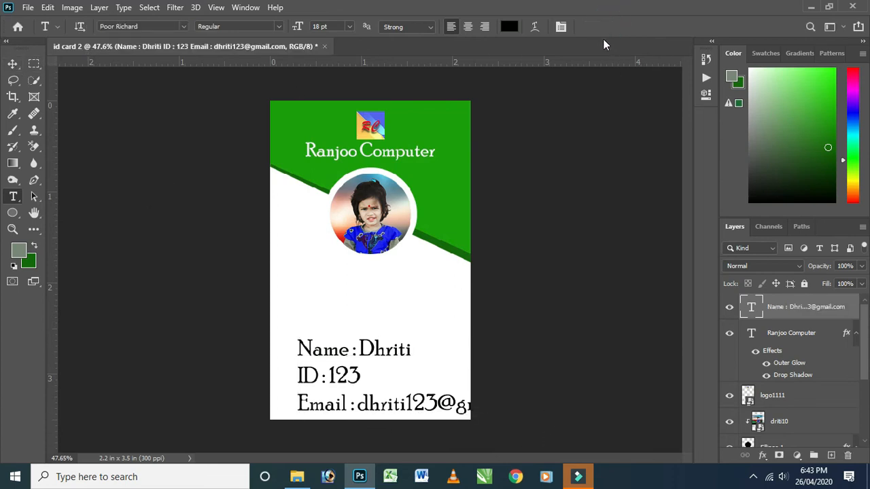
Reduce the font size of all the cardholder detail lines to 12 pt.
click(336, 386)
key(ctrl+a)
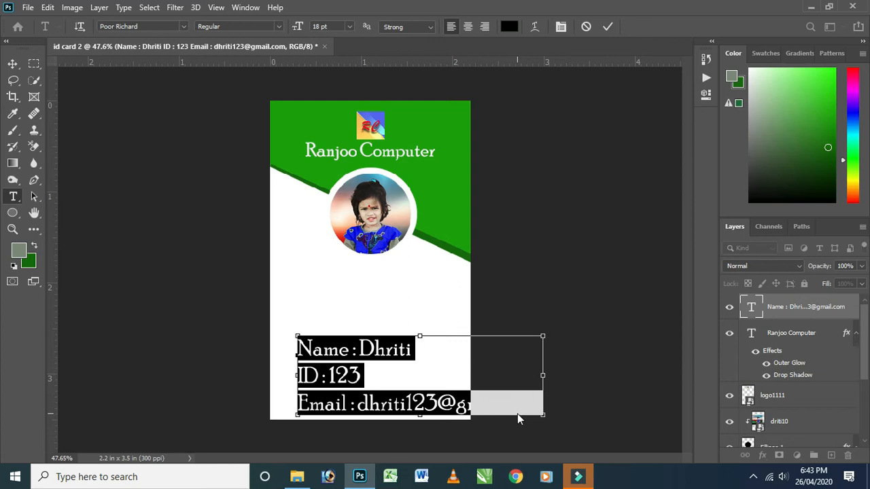
key(ctrl+shift+comma)
key(ctrl+shift+comma)
key(ctrl+shift+comma)
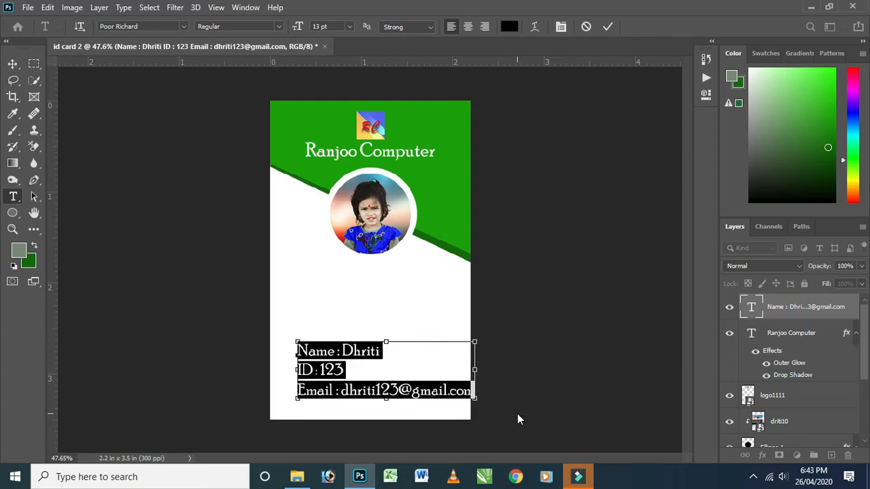
key(ctrl+shift+comma)
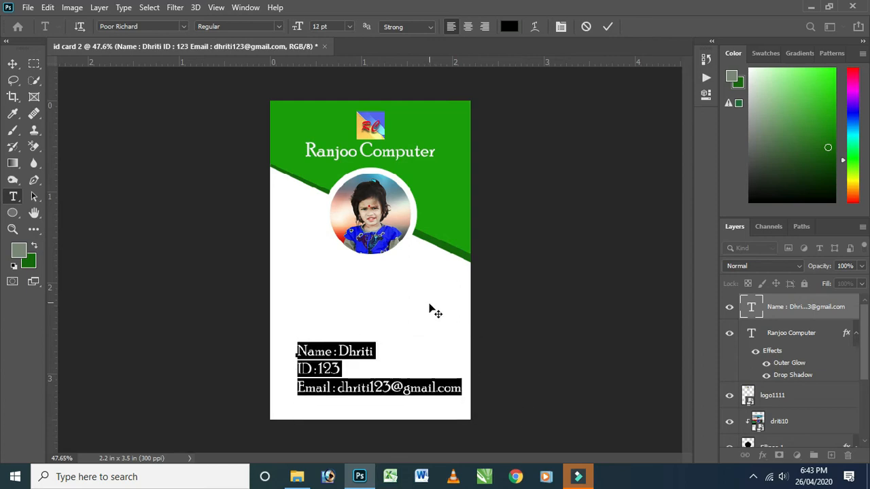
Centre-align the cardholder details text and move it up beneath the circular photo.
click(467, 27)
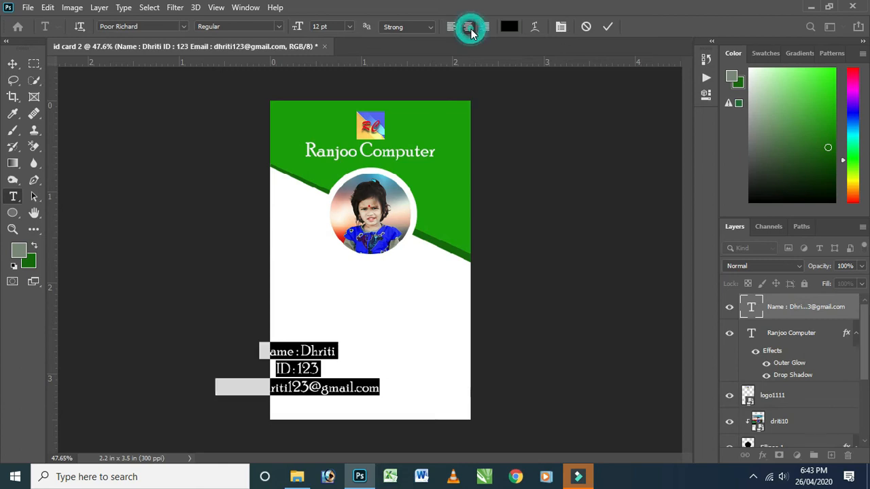
click(12, 63)
drag(307, 352, 379, 292)
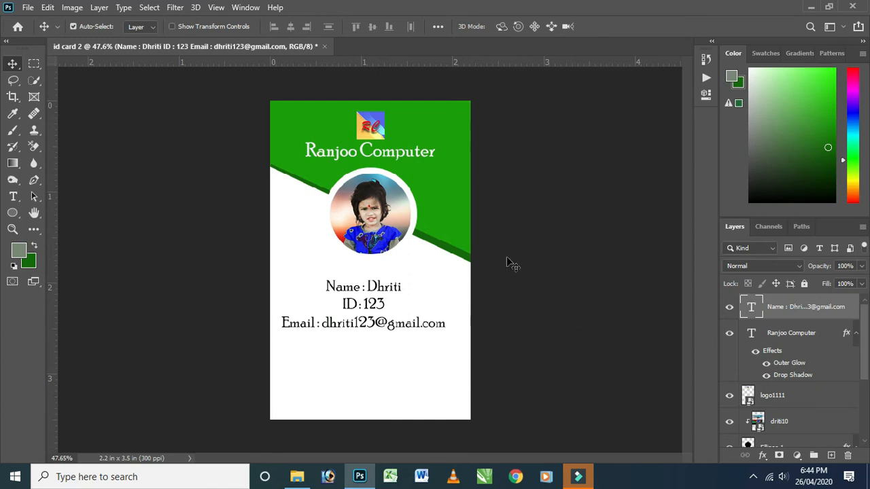
Change the font of the whole cardholder details text to Courier New.
key(ctrl)
key(t)
click(371, 310)
key(ctrl+a)
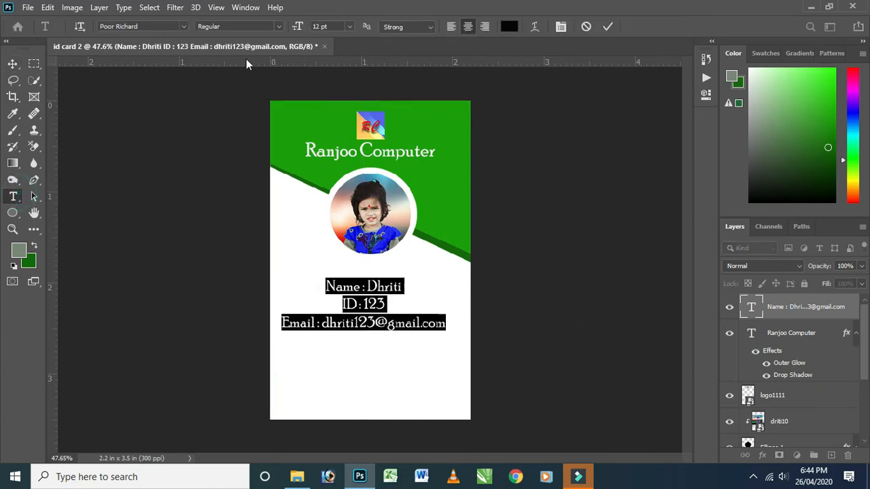
click(180, 26)
scroll(159, 361, down, 5)
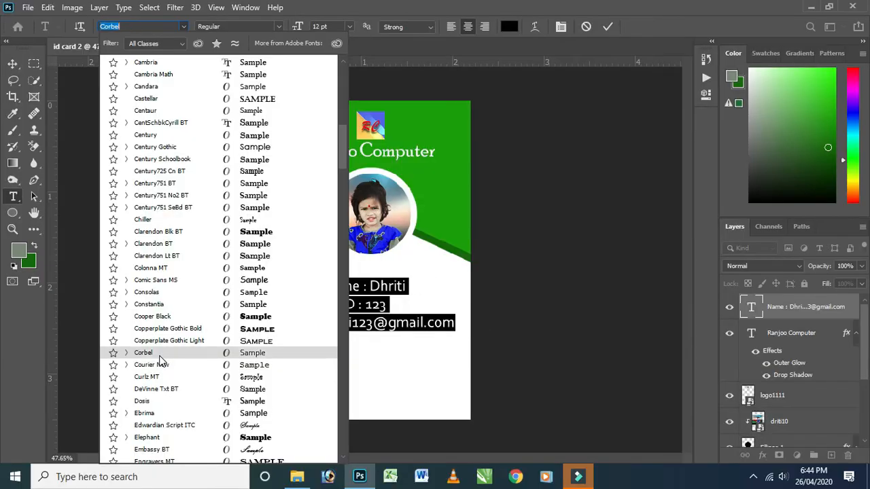
click(159, 367)
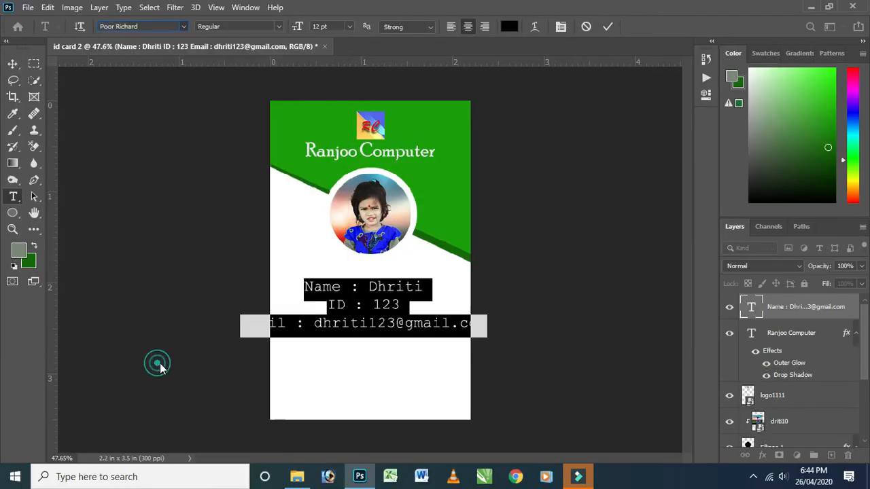
click(439, 324)
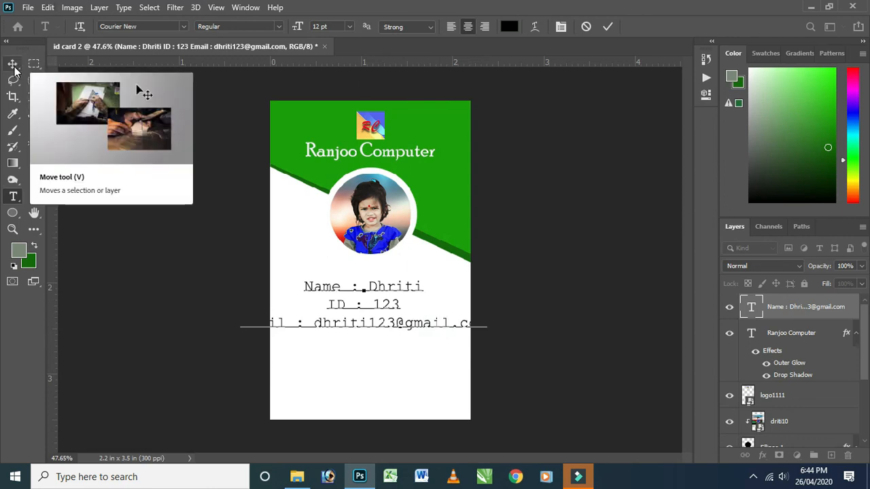
Set the entire cardholder details text to the Bold style and commit it.
click(278, 28)
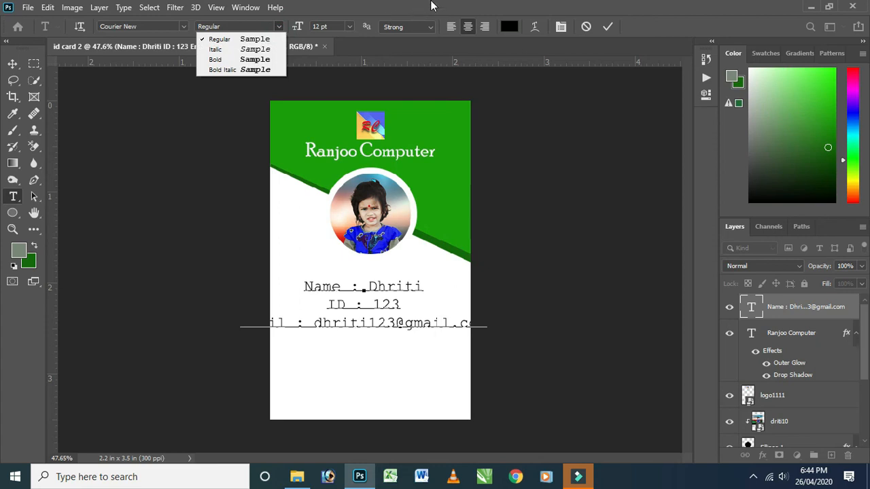
click(299, 292)
key(ctrl+a)
click(277, 27)
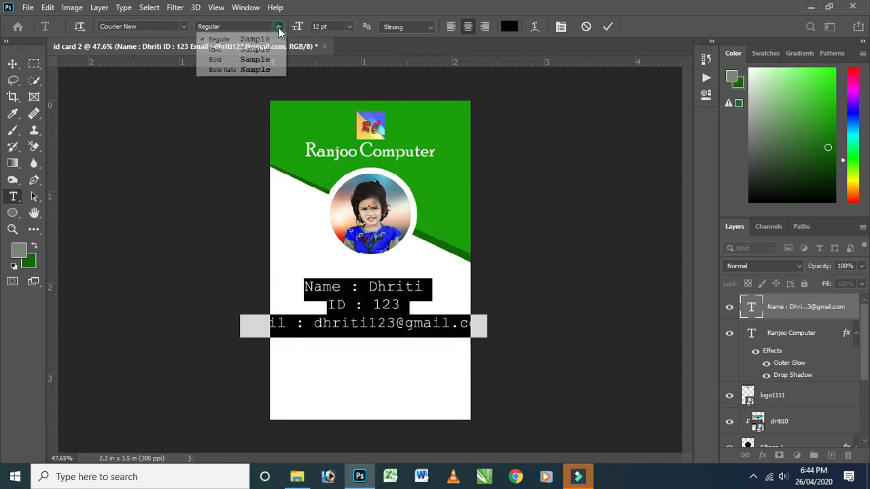
click(216, 60)
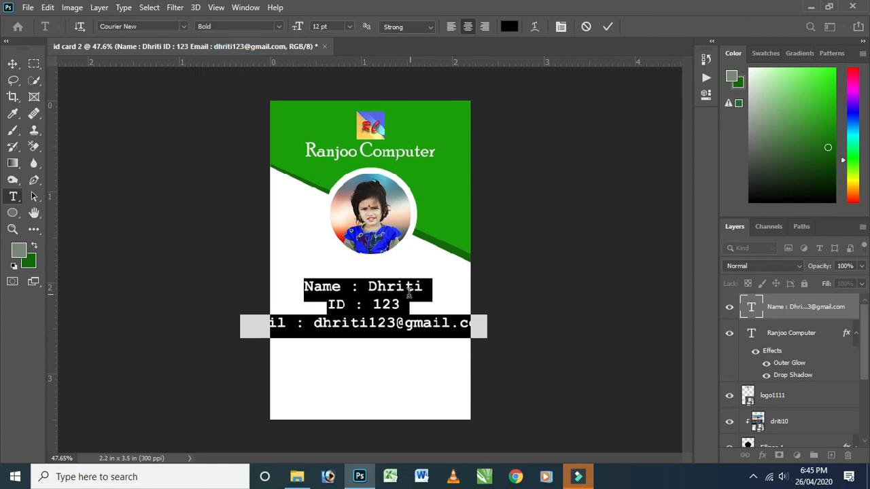
click(406, 309)
click(12, 64)
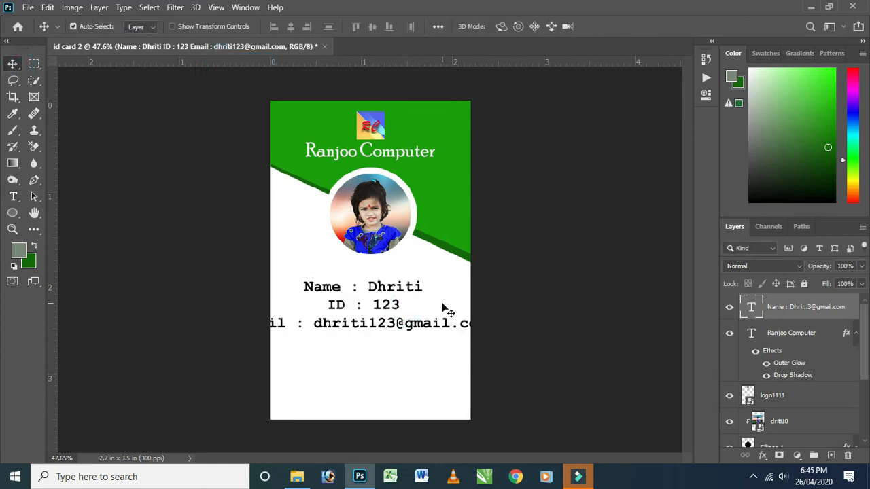
Scale the details text down to about 71% so it fits the card width, centre it, and move it closer to the photo.
key(ctrl+t)
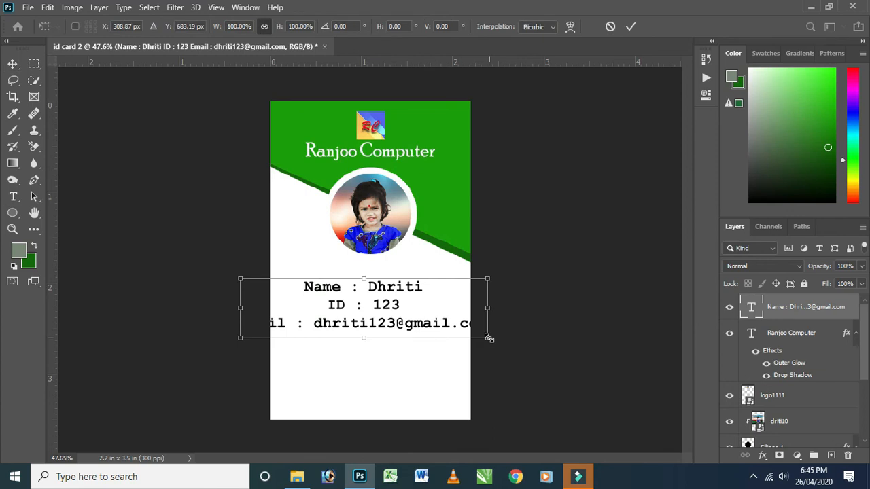
drag(488, 338, 451, 317)
drag(276, 329, 299, 323)
drag(415, 310, 399, 309)
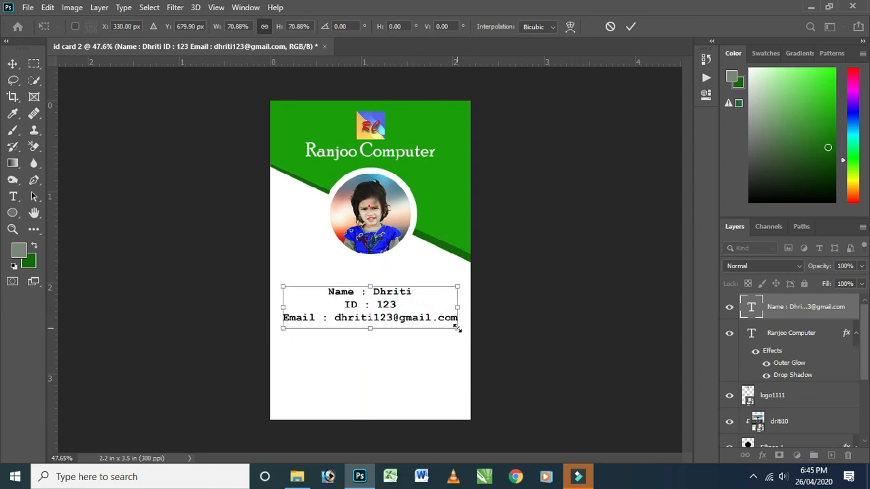
click(631, 26)
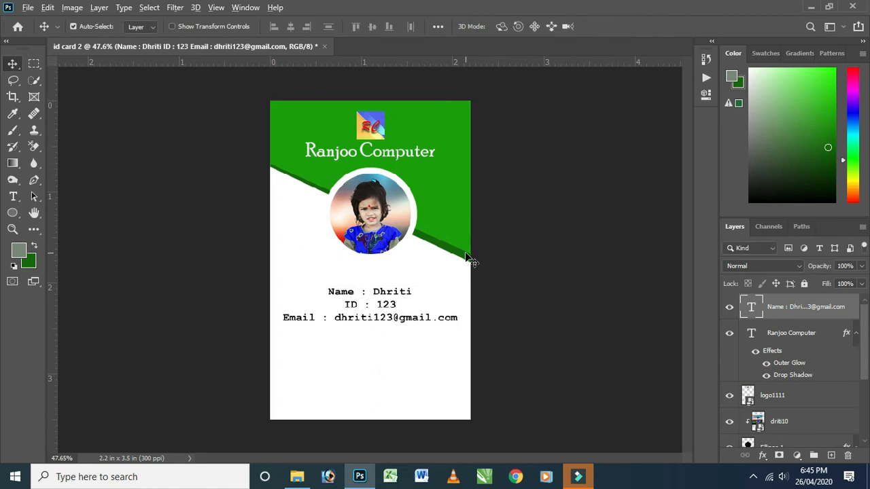
scroll(469, 258, up, 2)
drag(350, 312, 352, 279)
Insert two line breaks after the name line to separate it from the ID and email lines.
click(13, 196)
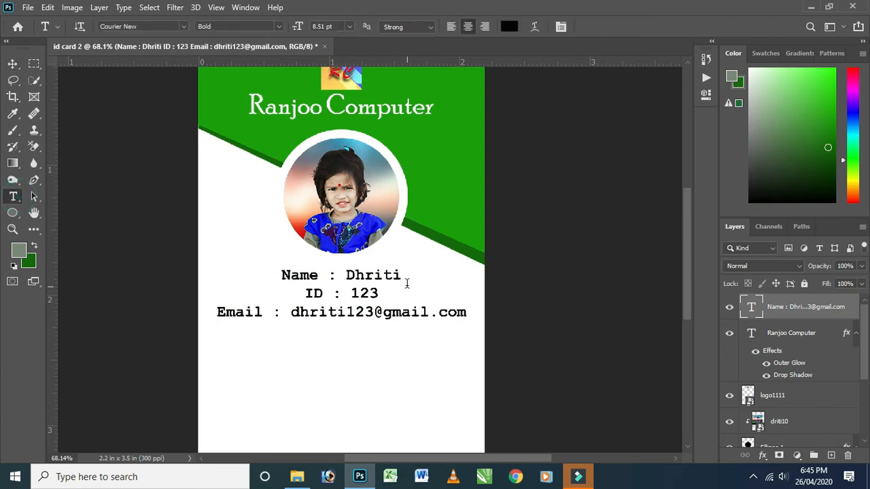
click(401, 275)
key(Return)
key(Return)
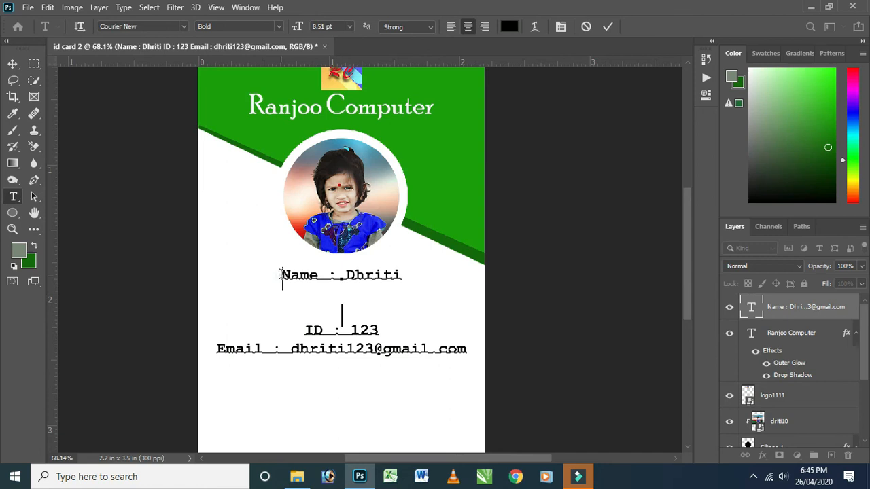
Enlarge only the name line to 10.63 pt.
drag(281, 274, 422, 273)
key(ctrl+shift+period)
key(ctrl+shift+period)
key(ctrl+shift+period)
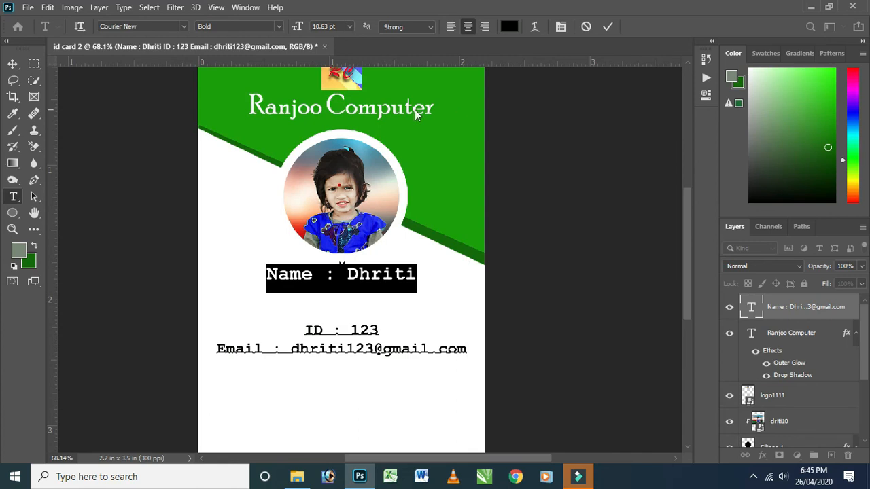
Colour the name line red with ff0018 and commit the text.
click(509, 26)
click(708, 162)
click(692, 164)
drag(692, 163, 696, 159)
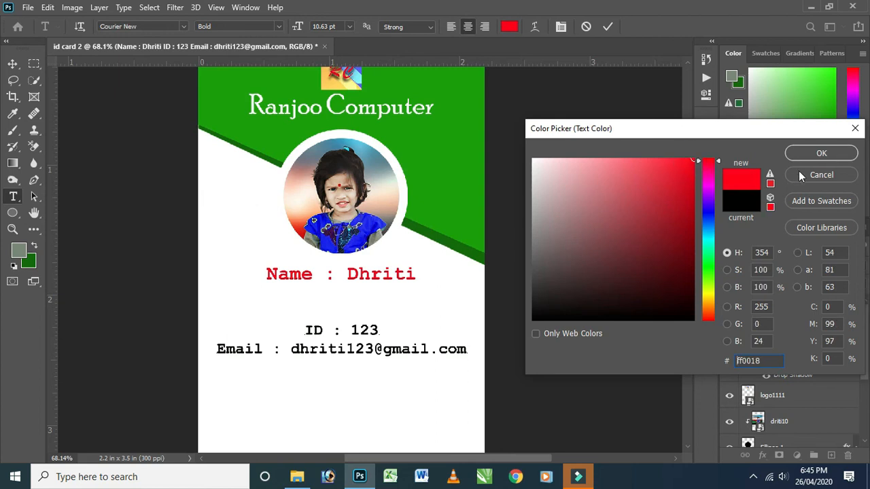
click(821, 153)
click(403, 273)
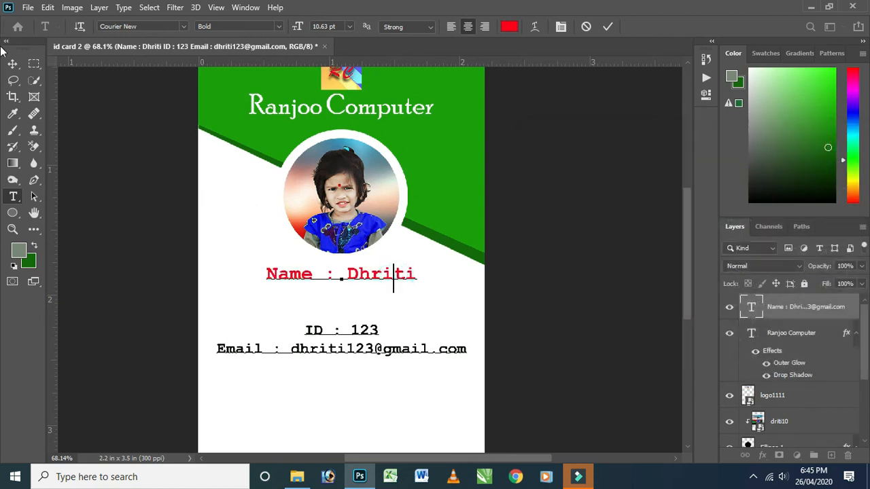
click(13, 64)
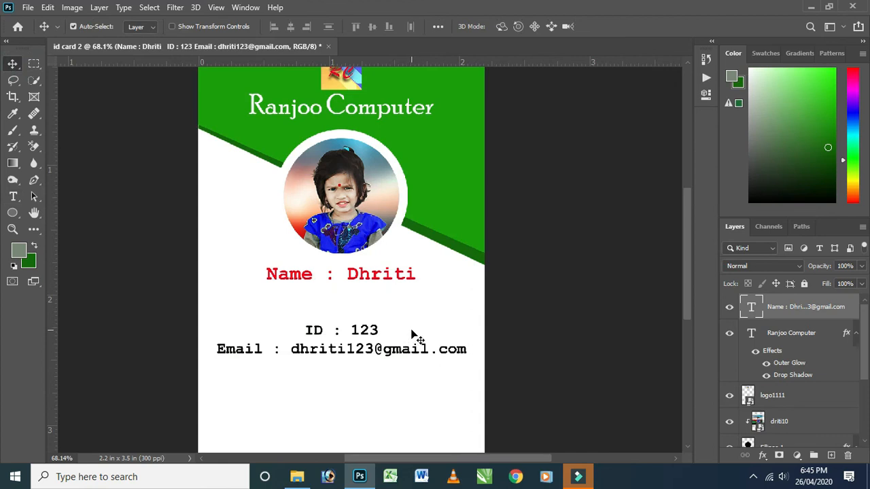
Add a new layer and draw a rectangle of about 765 x 197 px across the card's bottom edge.
scroll(417, 328, down, 2)
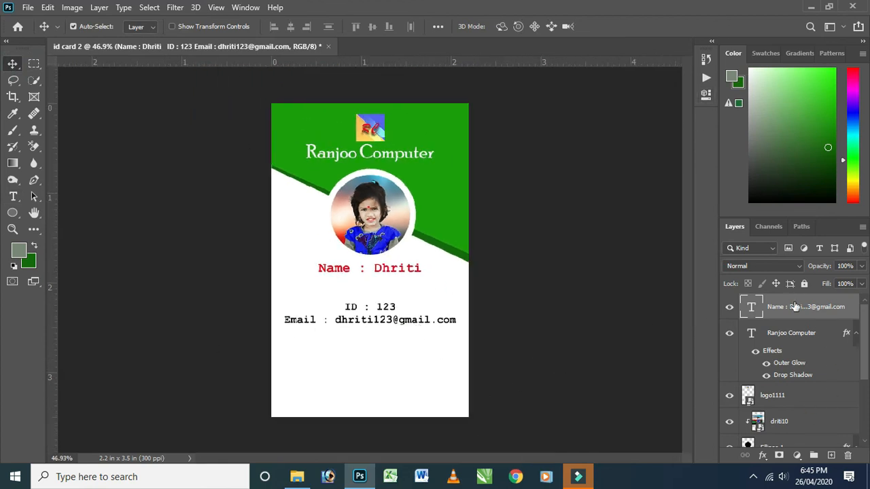
click(830, 455)
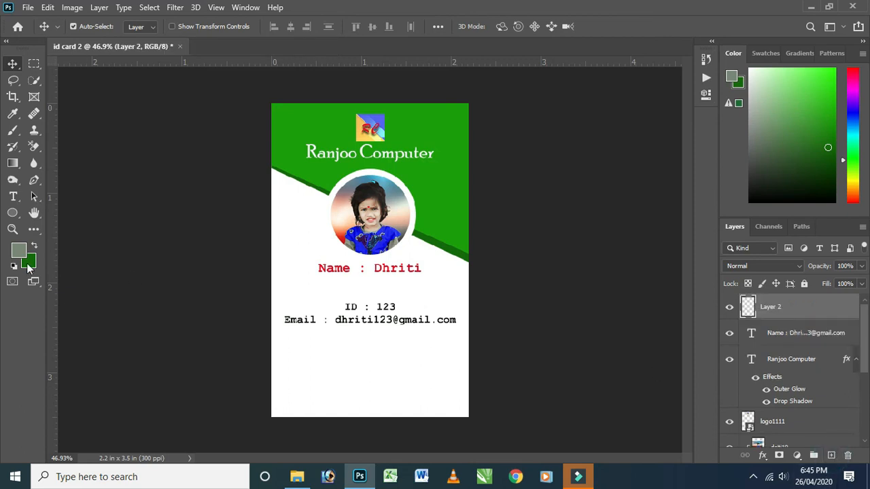
click(13, 215)
click(48, 210)
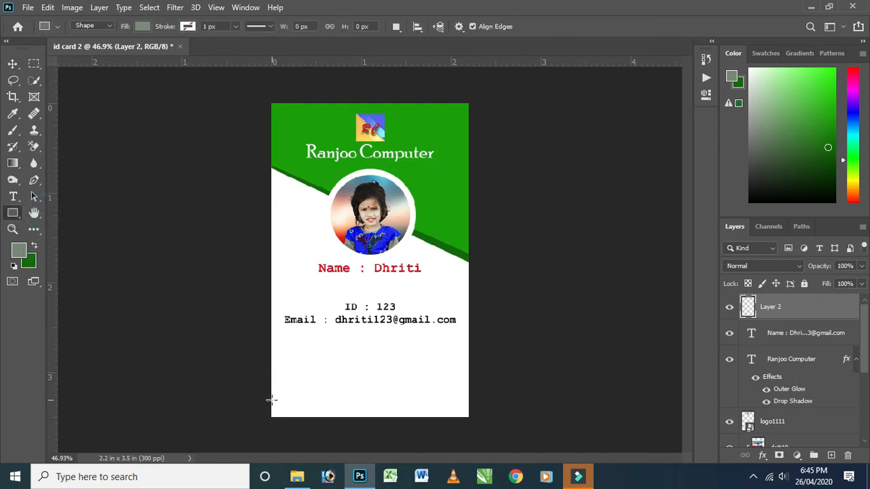
drag(263, 399, 491, 457)
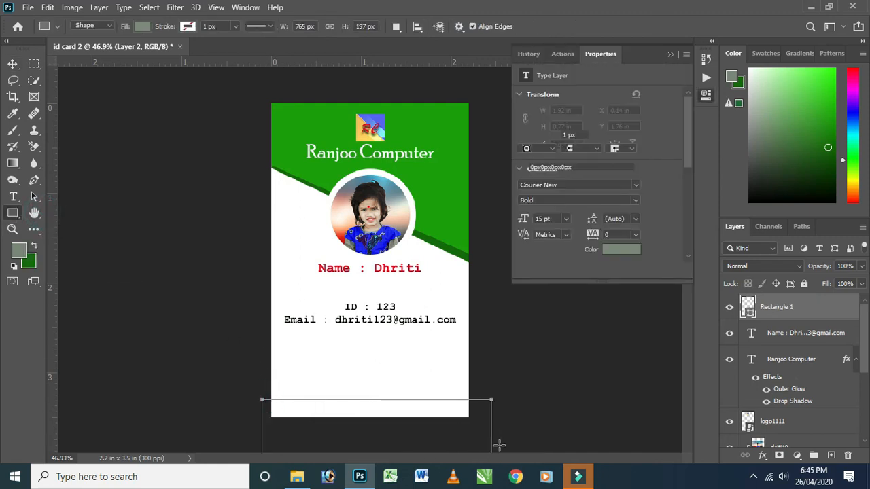
Fill the bottom rectangle with the dark green background colour and finish editing the shape.
click(34, 246)
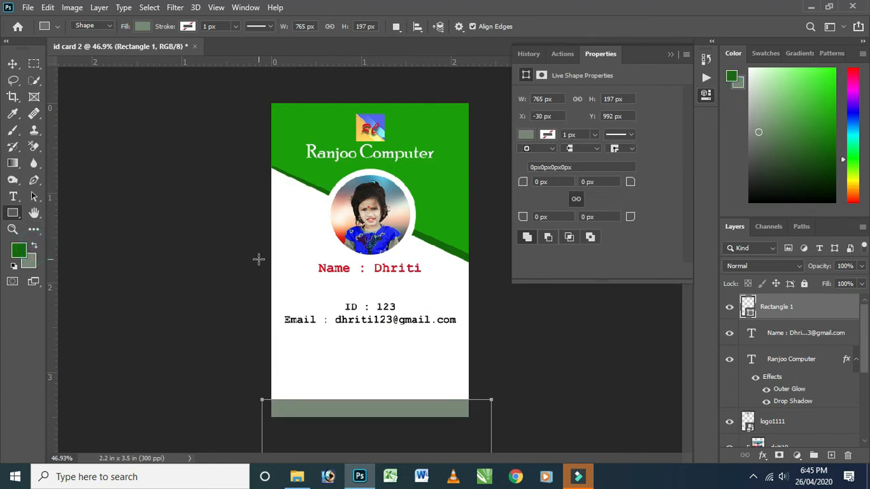
click(34, 247)
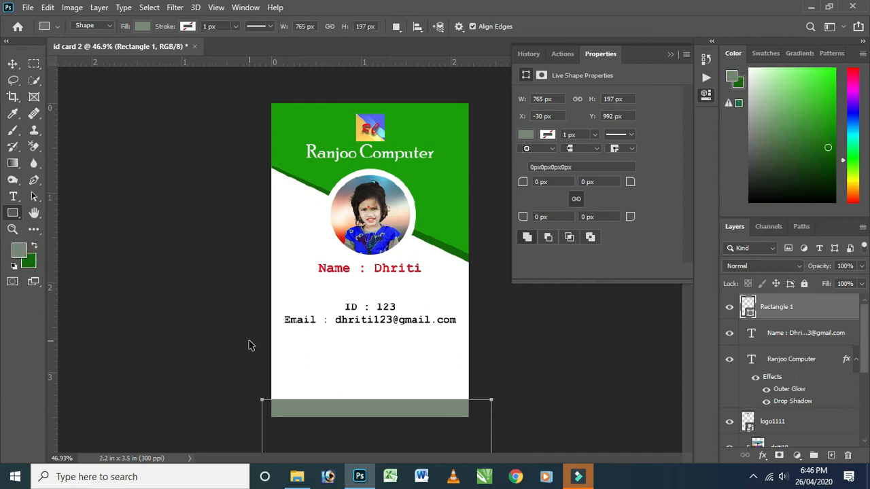
key(ctrl+BackSpace)
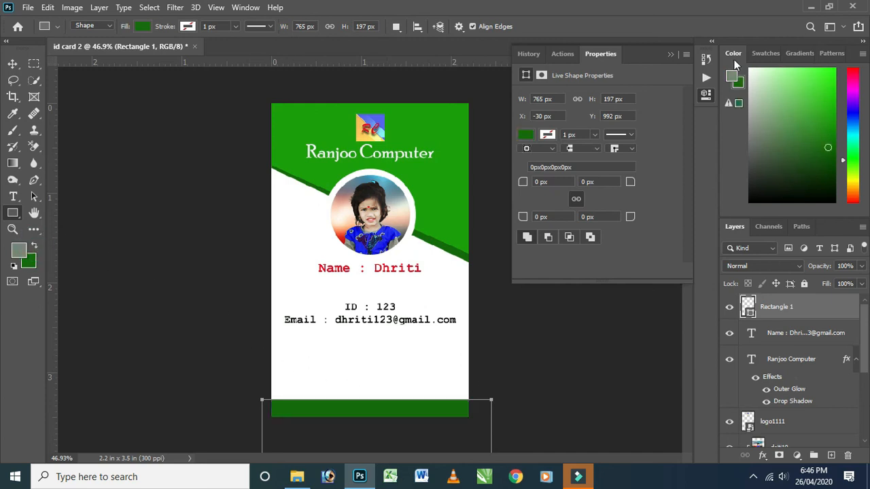
click(673, 54)
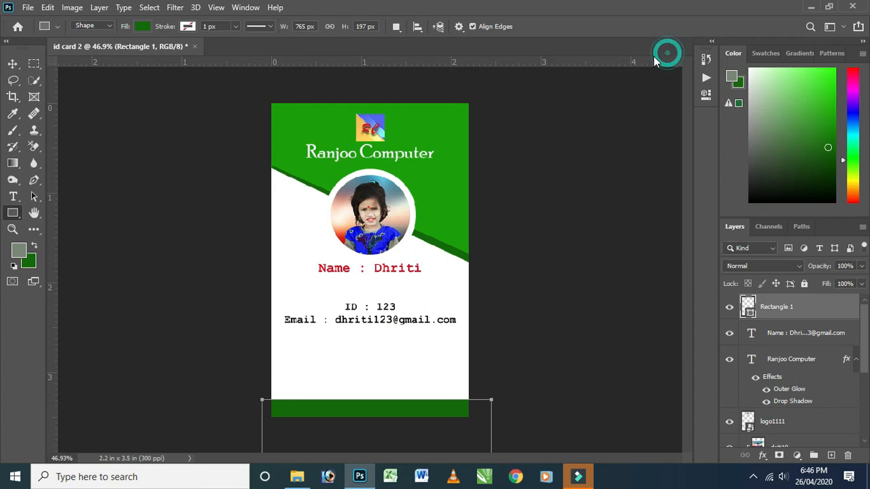
click(540, 281)
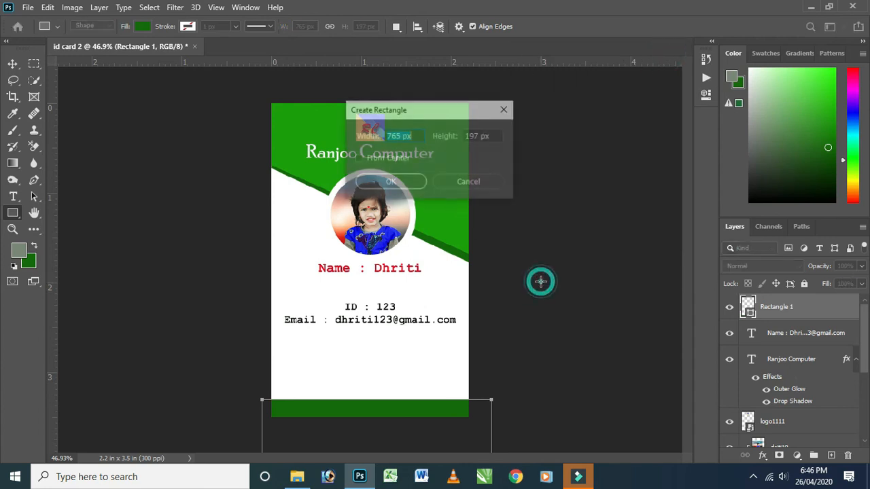
click(509, 109)
click(13, 63)
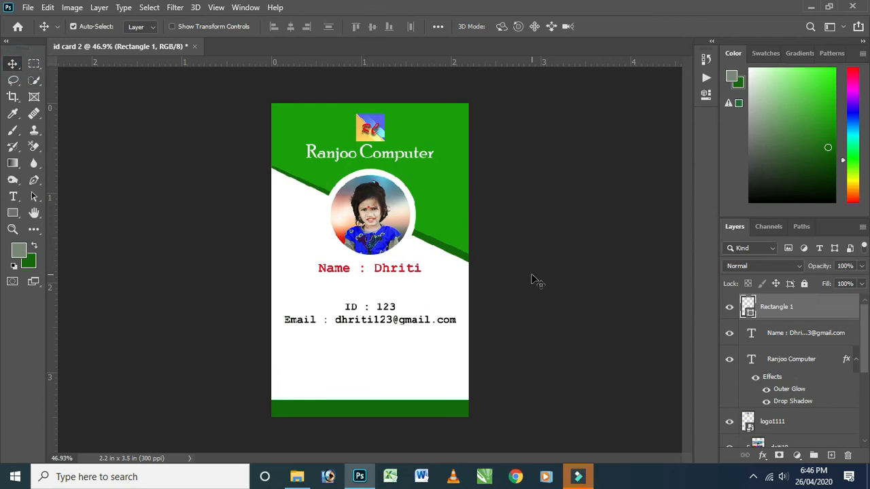
scroll(447, 256, up, 1)
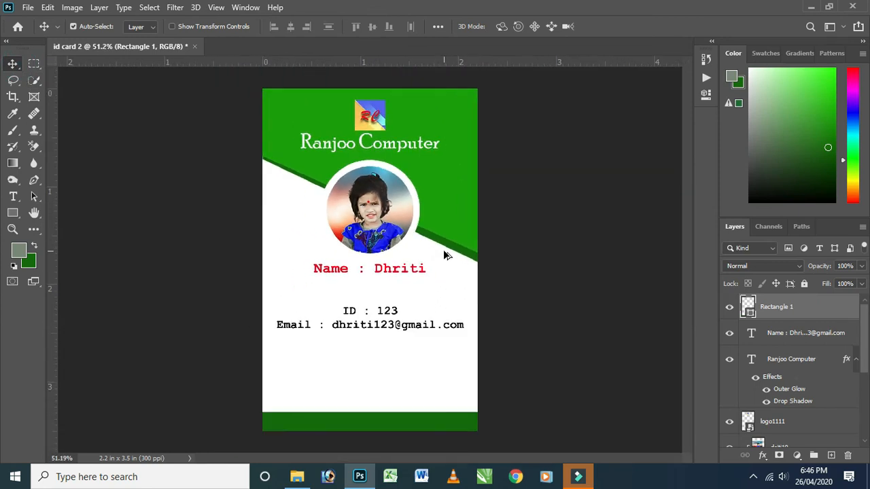
scroll(445, 252, up, 6)
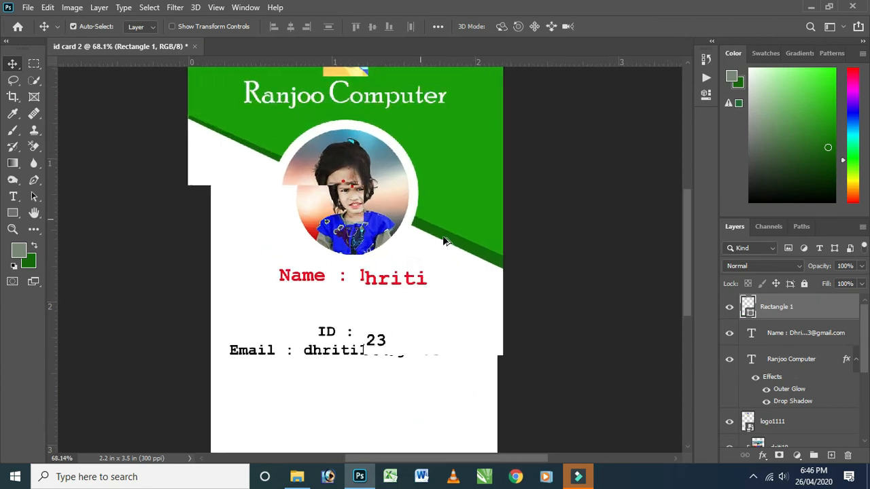
scroll(443, 239, down, 6)
click(288, 243)
scroll(801, 411, down, 4)
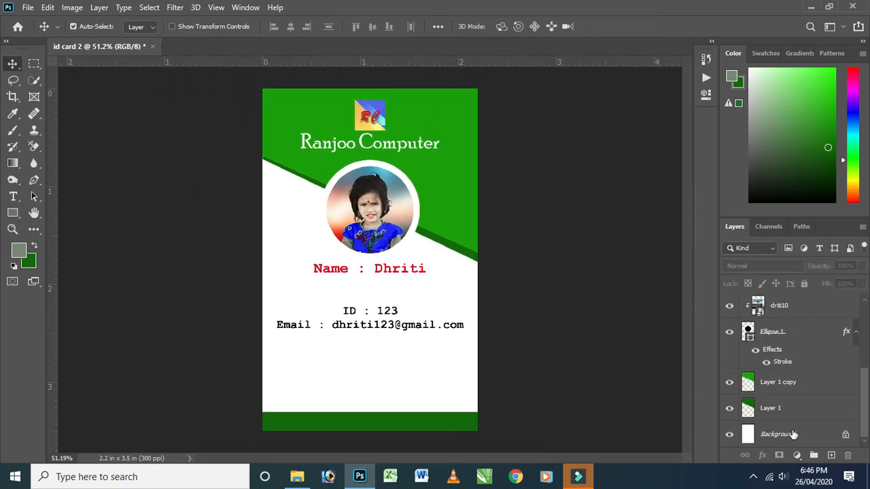
Convert the locked Background into a regular, editable layer, keeping the suggested name Layer 0 and the Normal mode at 100% opacity.
double_click(750, 435)
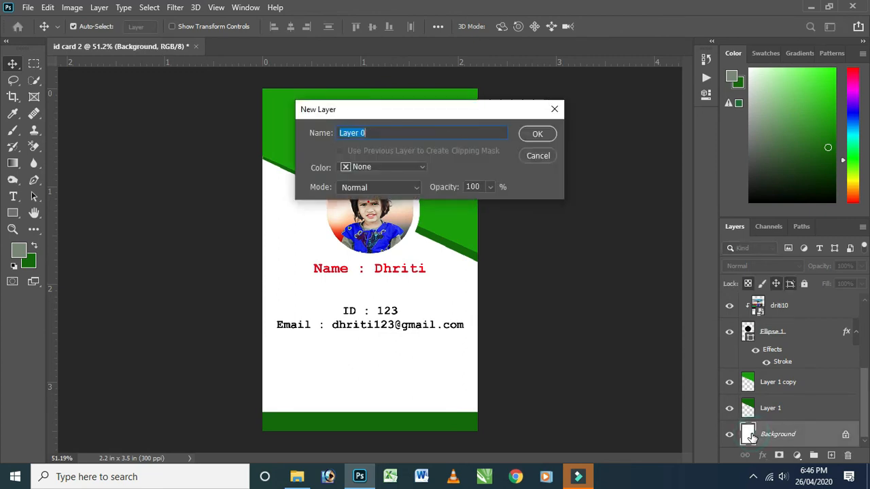
click(555, 109)
double_click(747, 435)
click(538, 133)
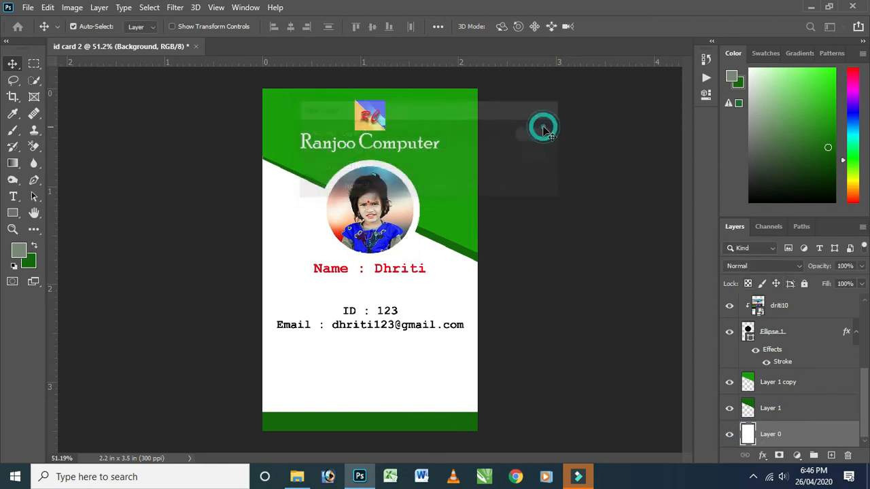
Apply a Color Overlay layer style to the white base layer in a light greyish green and confirm it.
double_click(748, 435)
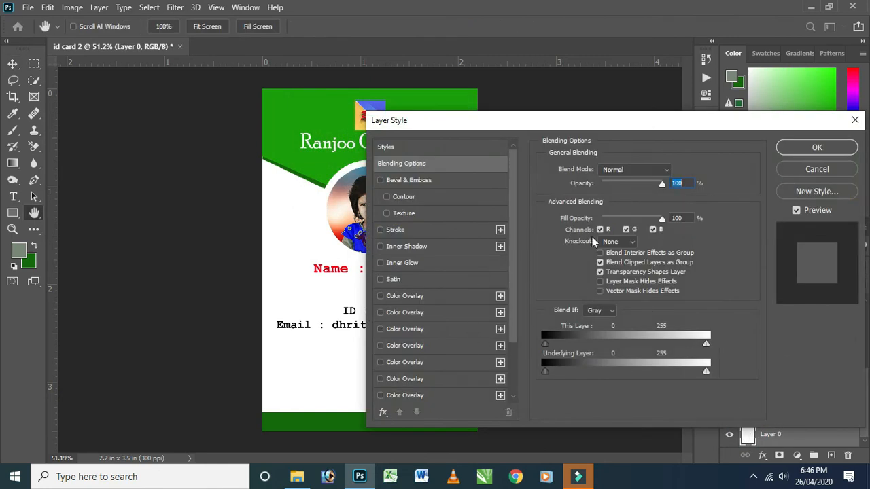
drag(601, 125, 695, 79)
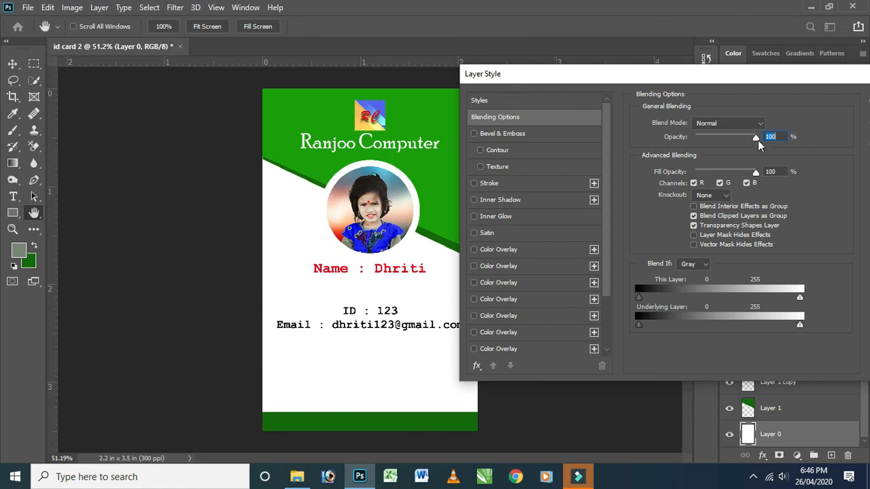
drag(758, 140, 787, 154)
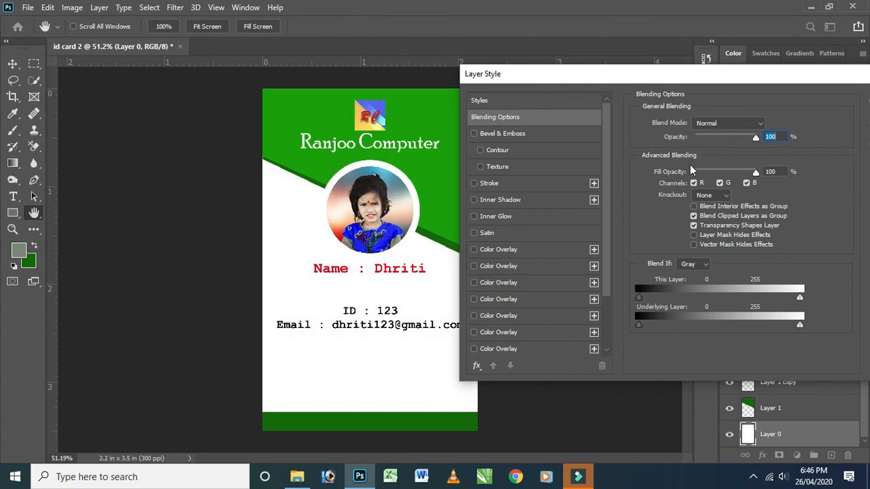
click(477, 285)
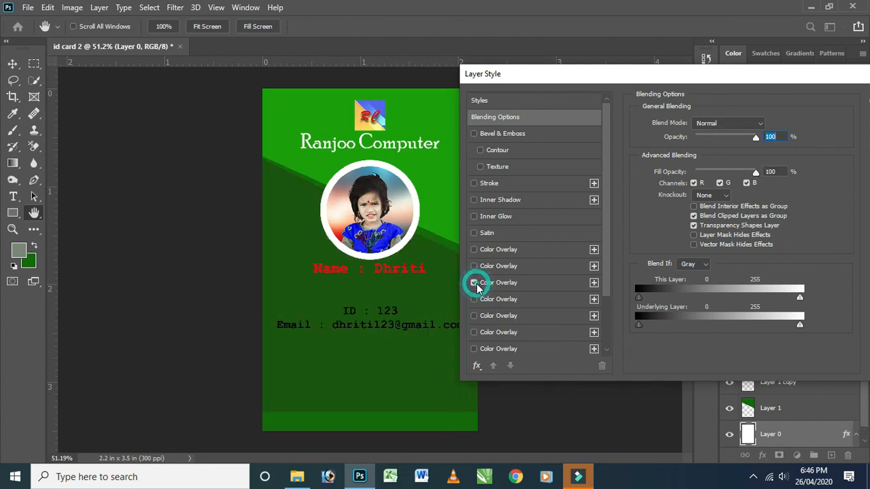
click(477, 285)
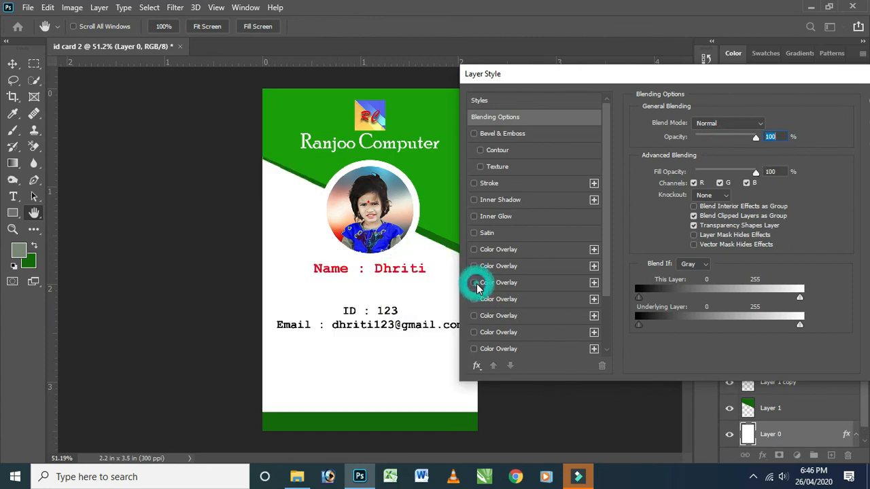
click(589, 283)
click(768, 126)
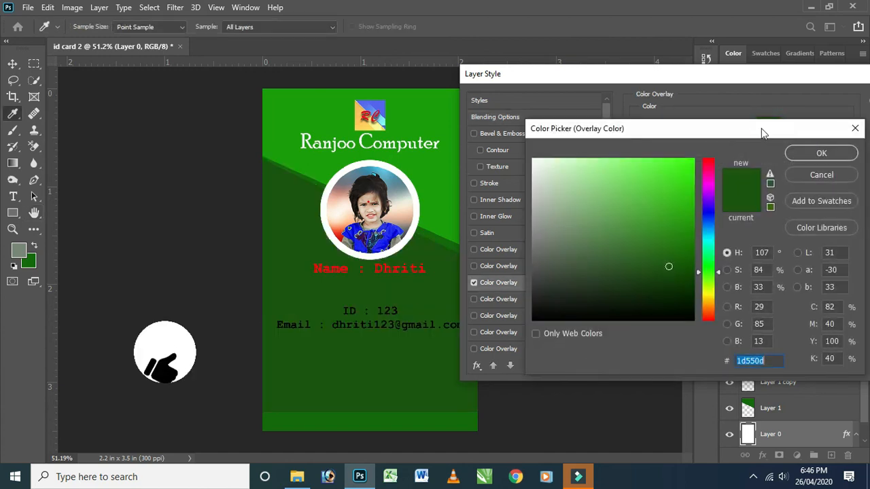
click(546, 181)
drag(546, 181, 550, 203)
click(841, 154)
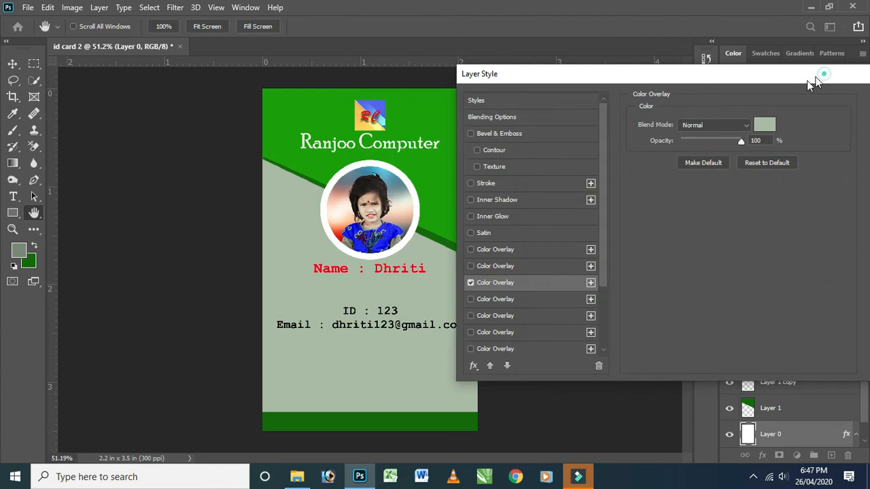
click(806, 136)
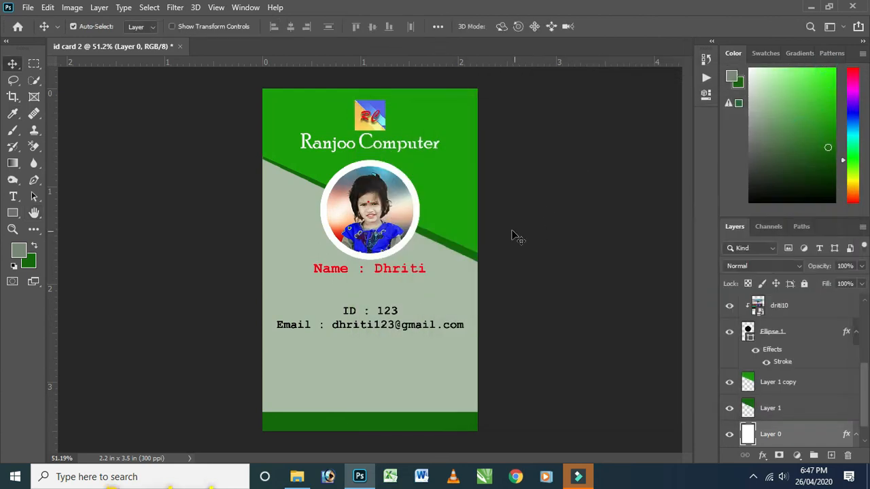
scroll(445, 230, up, 1)
scroll(442, 229, down, 1)
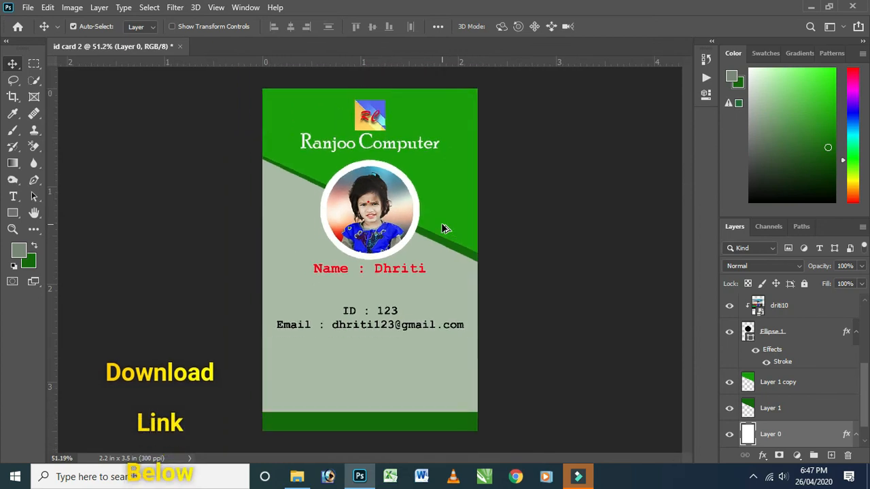